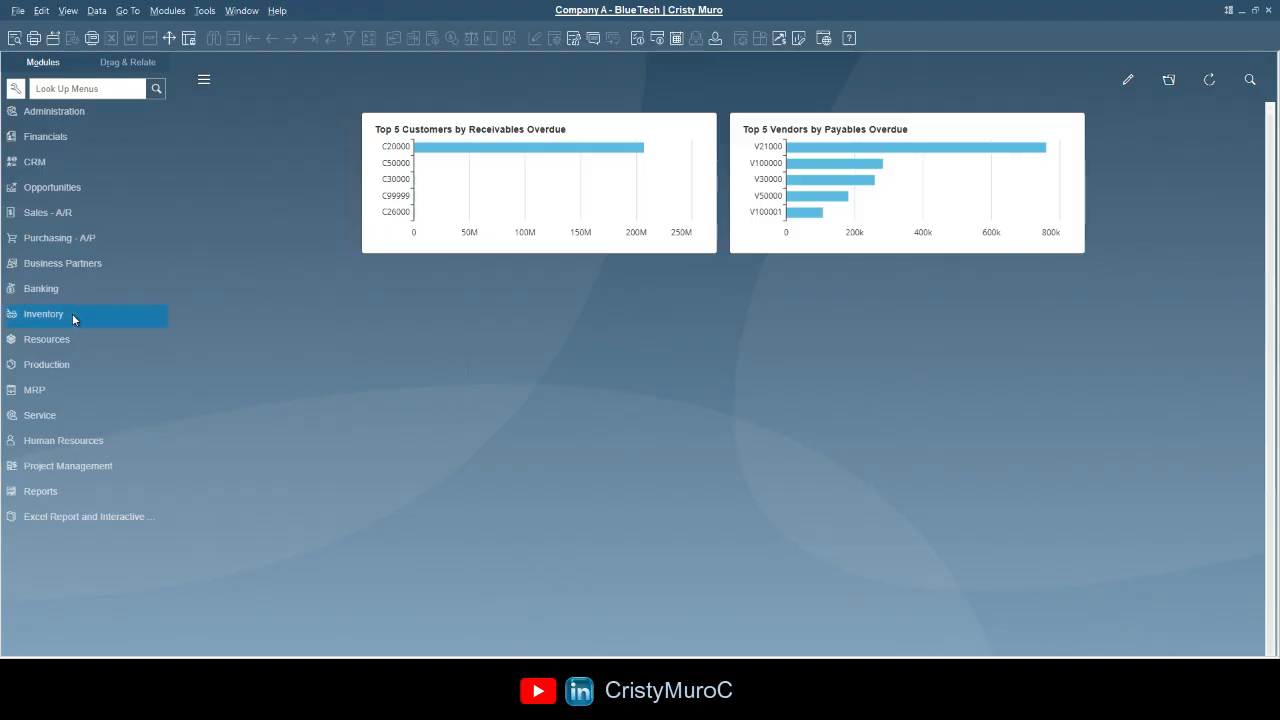
- Expand the Inventory module and open Item Master Data
{"action": "left_click", "coordinate": [72, 313]}
{"action": "left_click", "coordinate": [82, 145]}
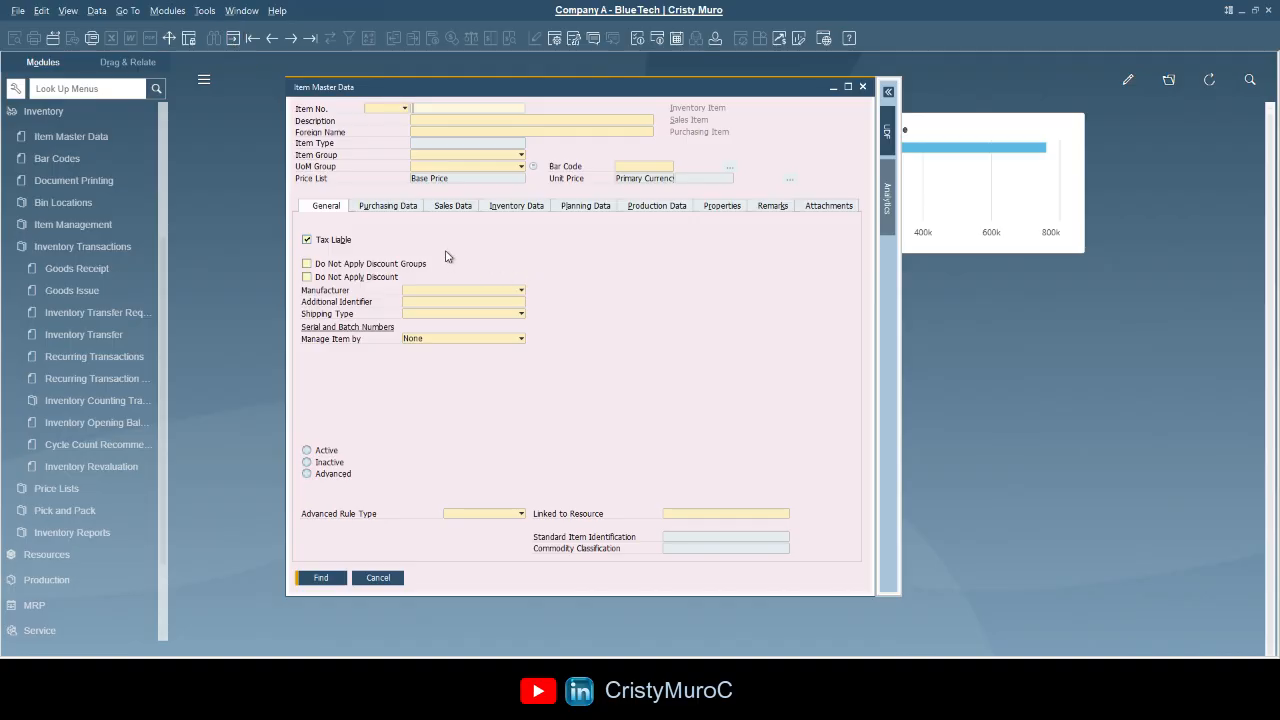
{"action": "left_click", "coordinate": [233, 43]}
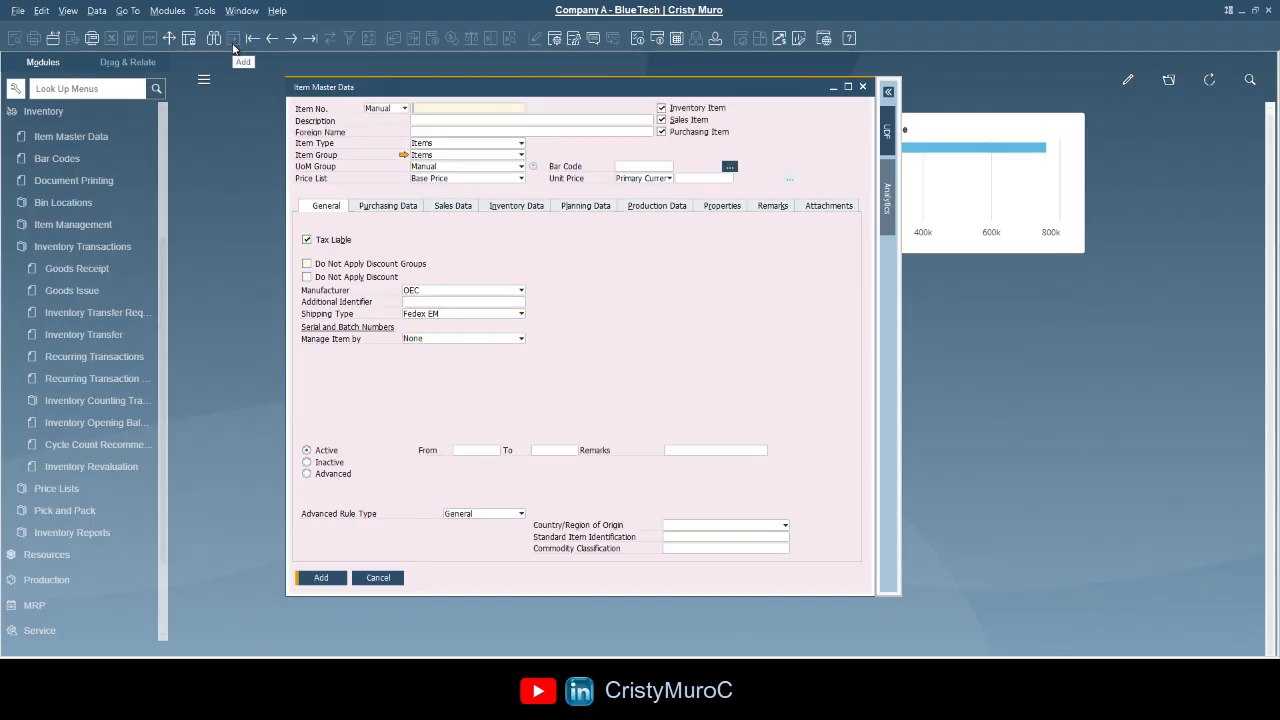
{"action": "left_click", "coordinate": [214, 41]}
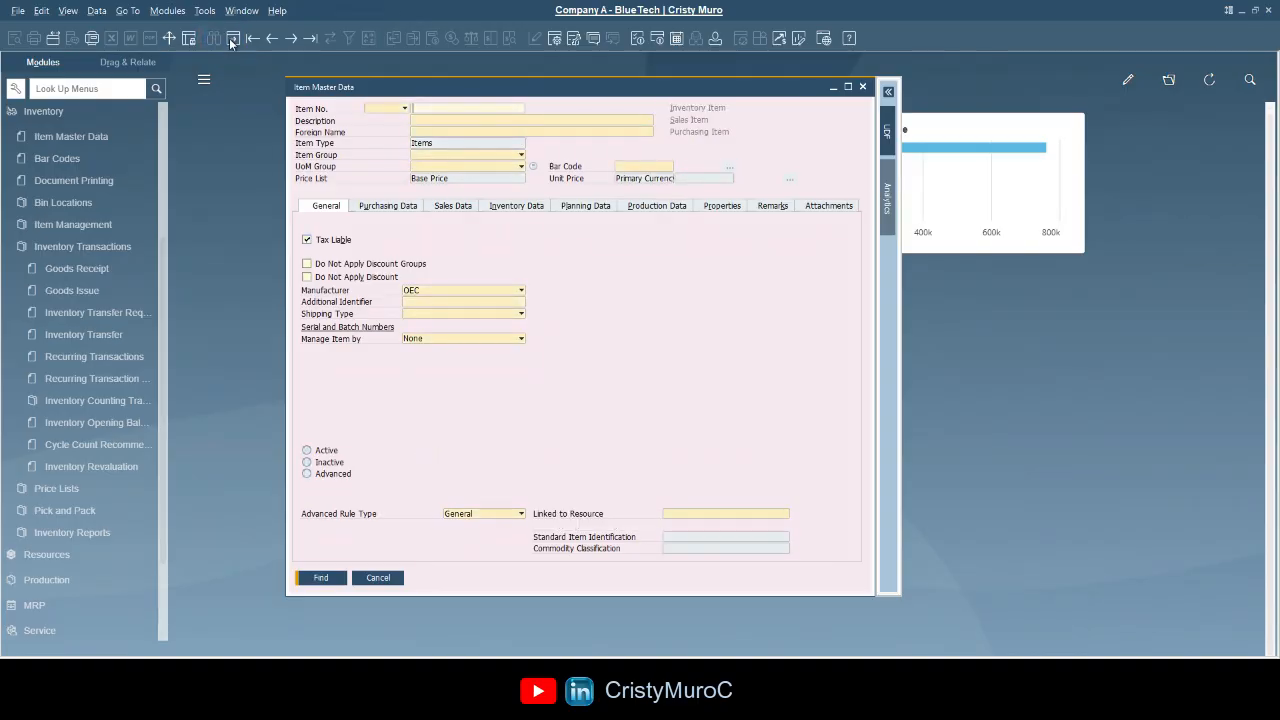
{"action": "left_click", "coordinate": [233, 43]}
{"action": "left_click", "coordinate": [212, 42]}
{"action": "left_click", "coordinate": [233, 40]}
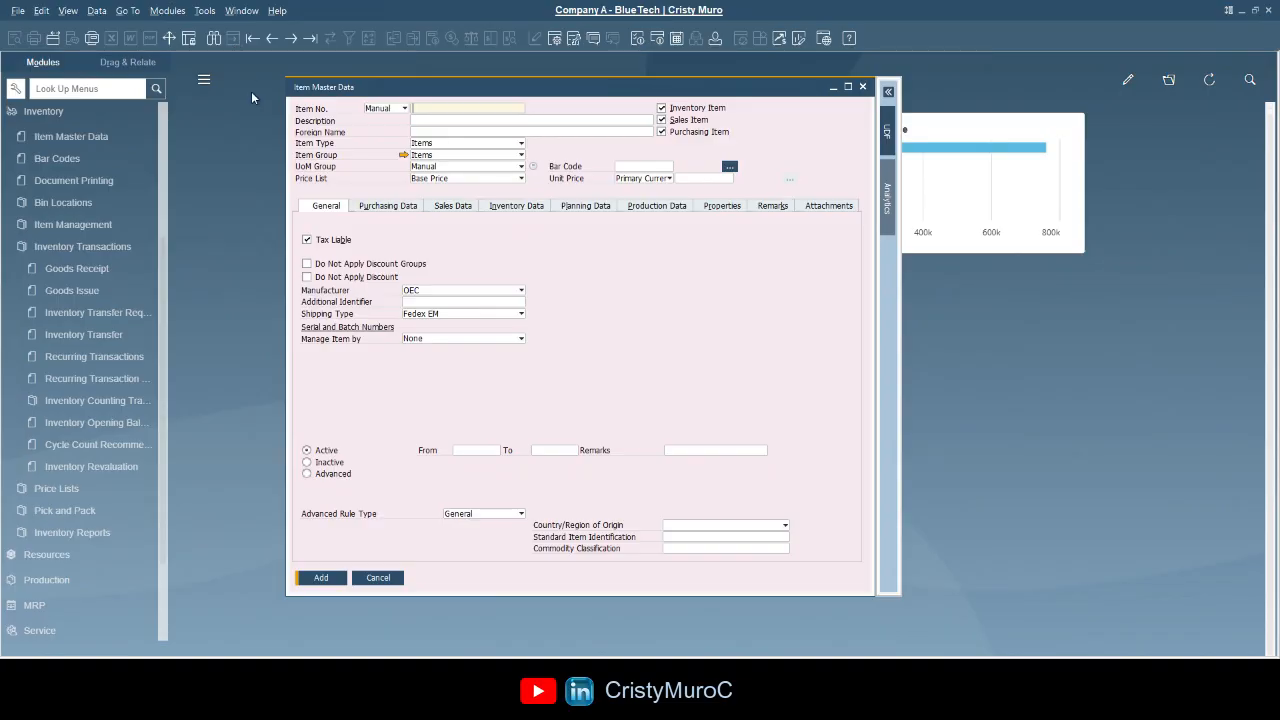
{"action": "left_click", "coordinate": [214, 39]}
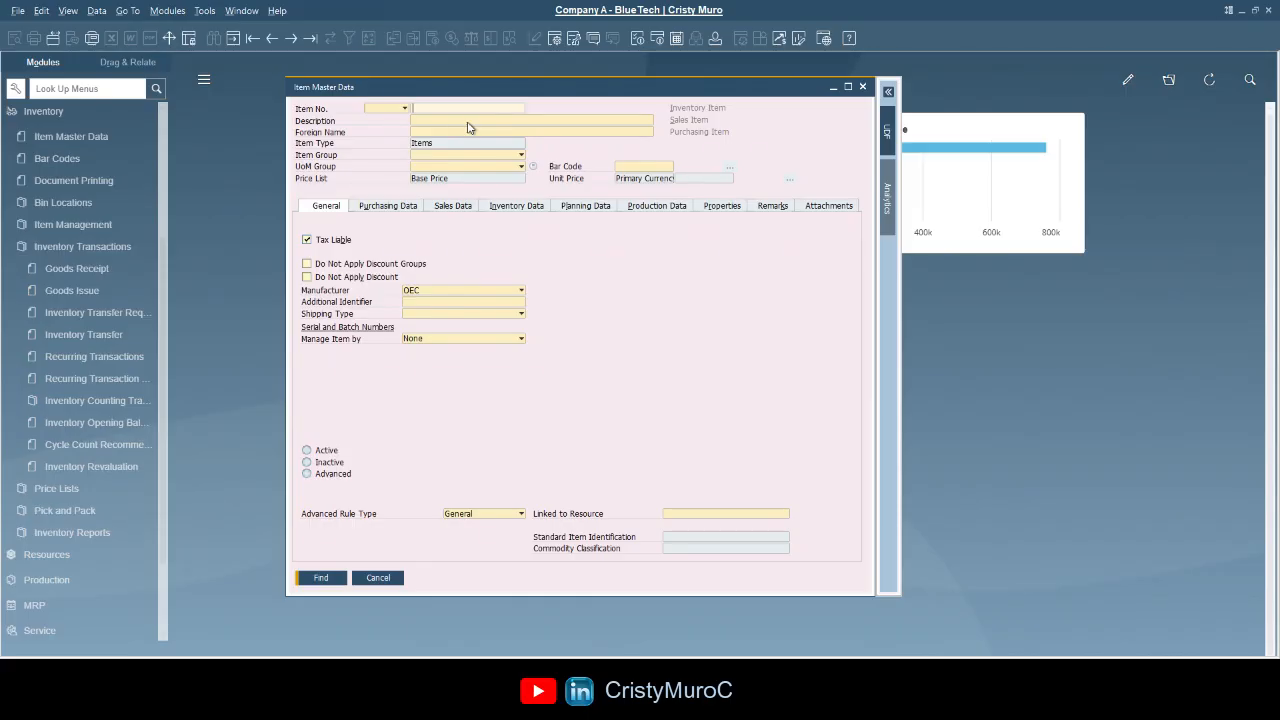
- Search twice for item IBU200 (Ibuprofen 200mg Tablets), then put the item form in Add mode
{"action": "type", "text": "IBU200"}
{"action": "left_click", "coordinate": [321, 580]}
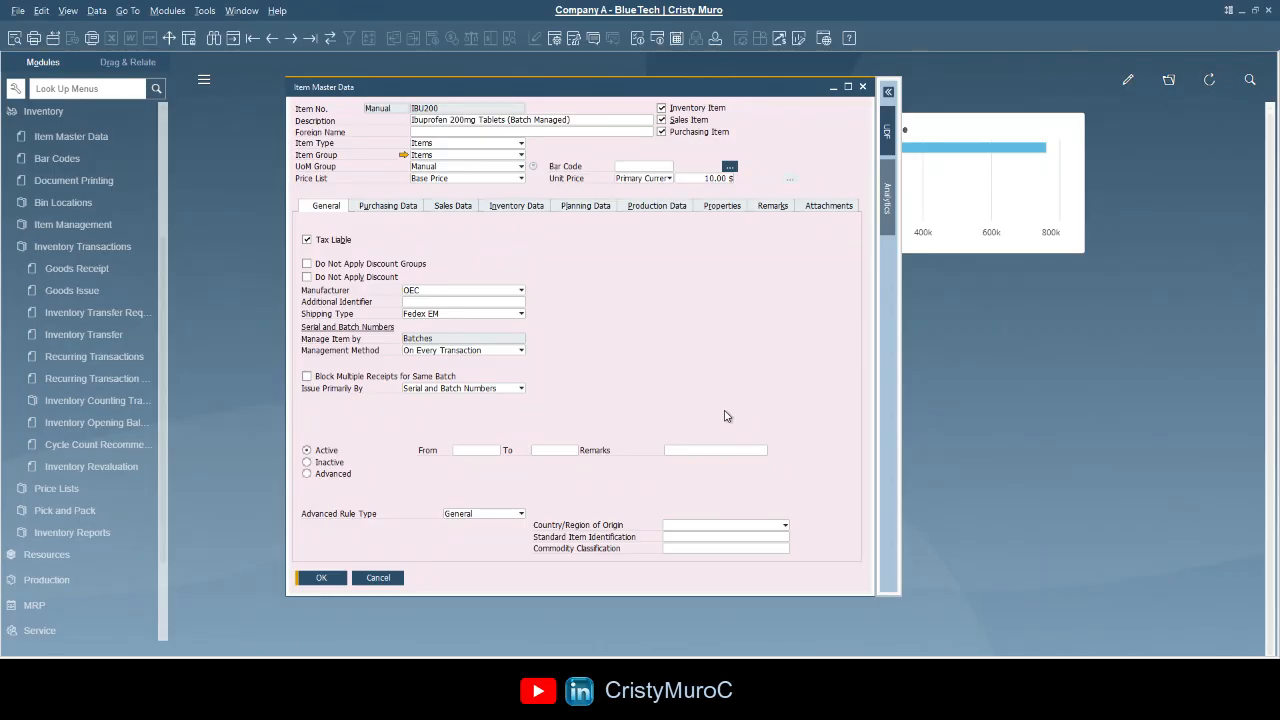
{"action": "left_click", "coordinate": [213, 38]}
{"action": "type", "text": "IB"}
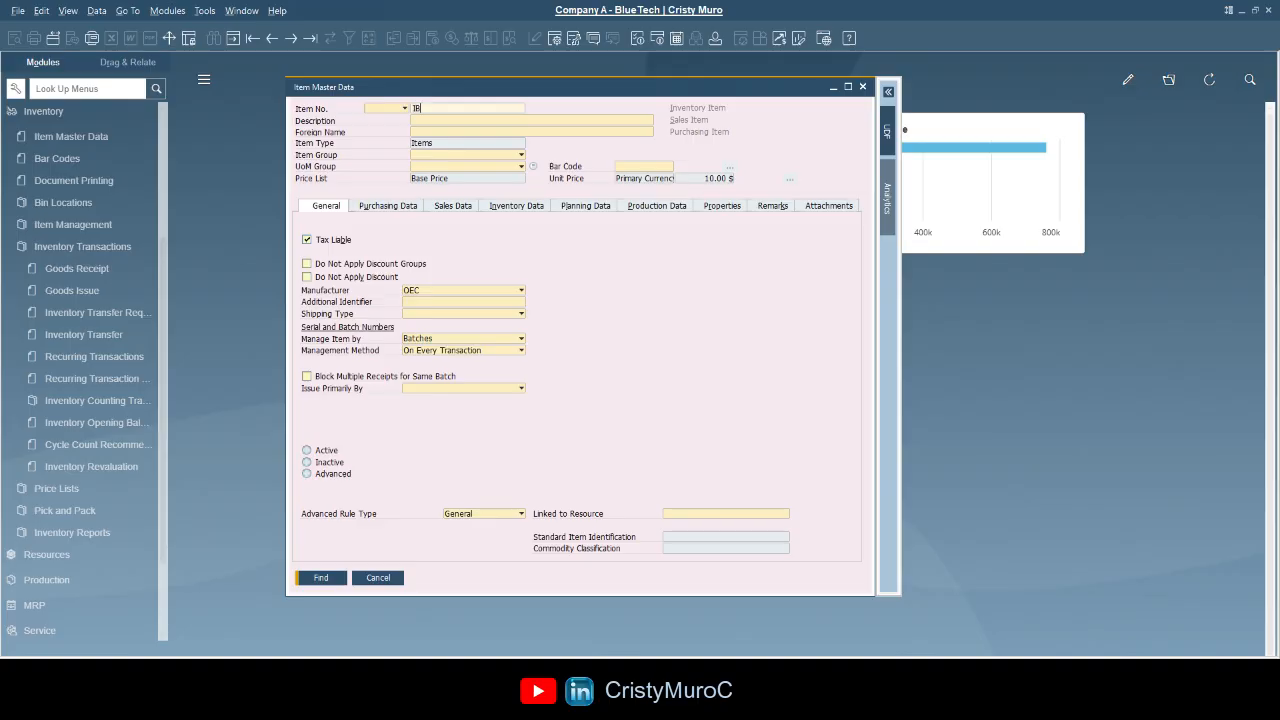
{"action": "type", "text": "U200"}
{"action": "left_click", "coordinate": [330, 577]}
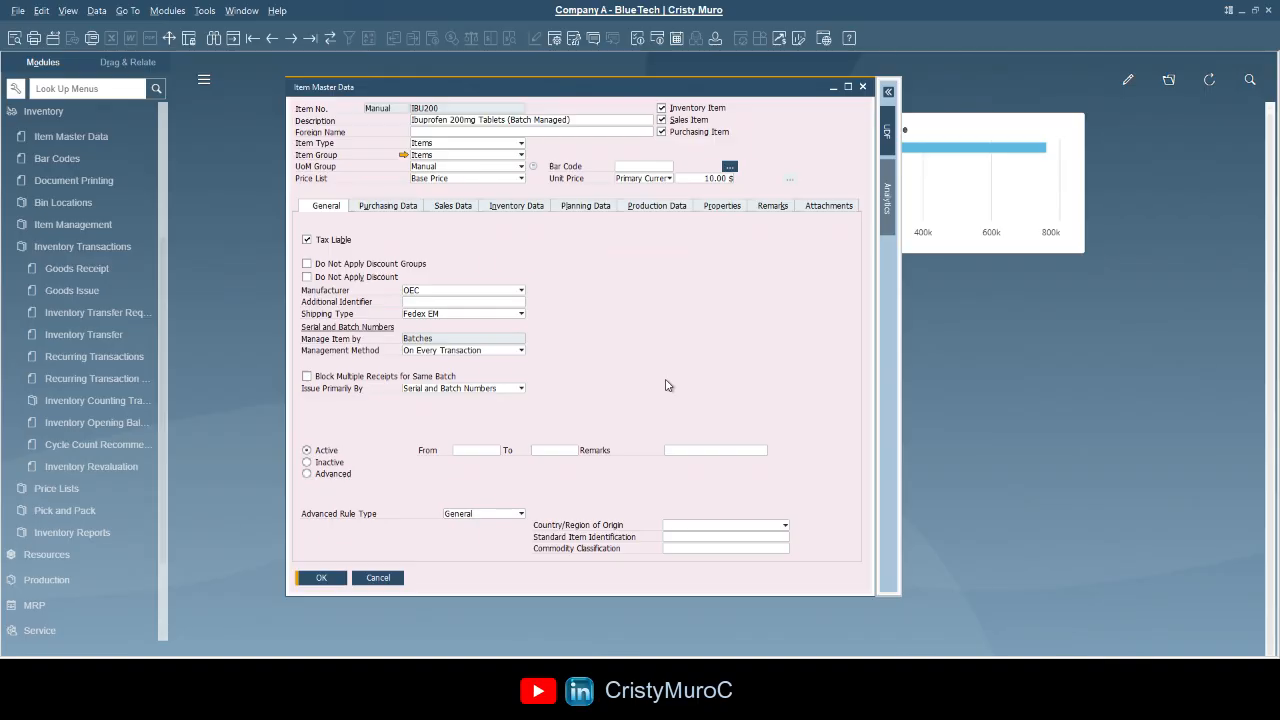
{"action": "left_click", "coordinate": [232, 42]}
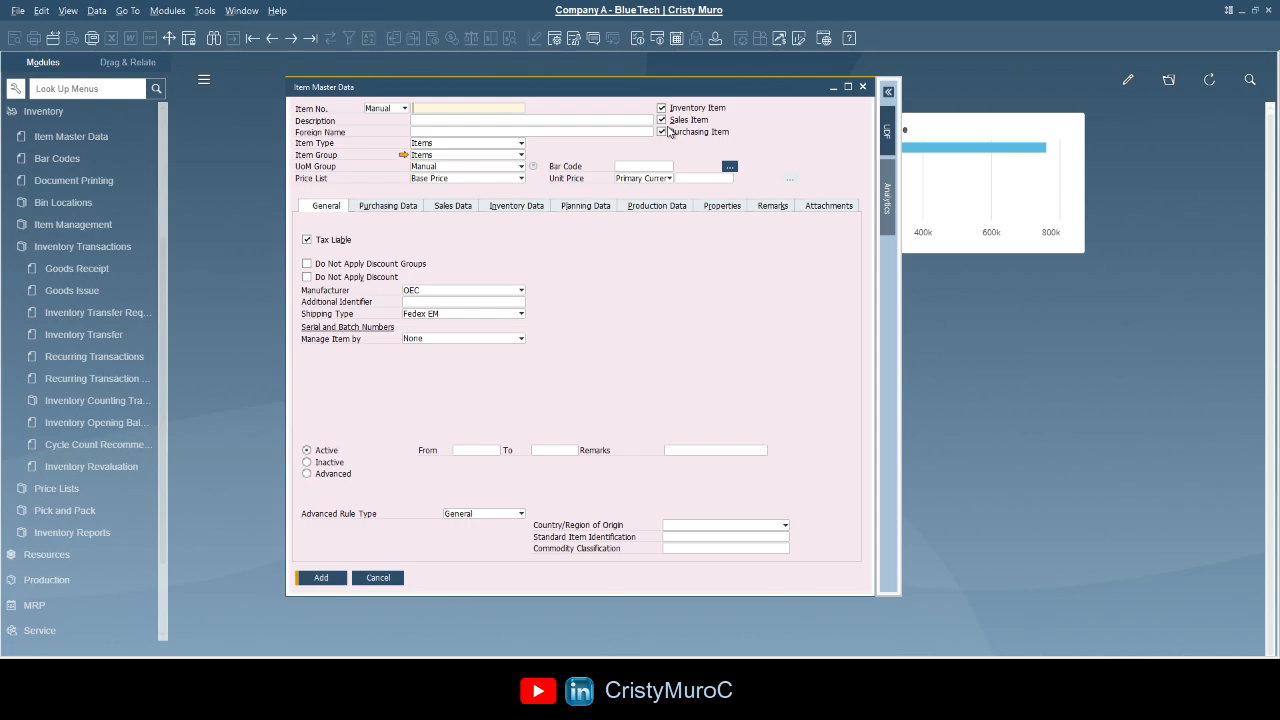
- Create item IBU300 with the description 'Ibuprofeno 300'
{"action": "type", "text": "IBU300"}
{"action": "key", "text": "Tab"}
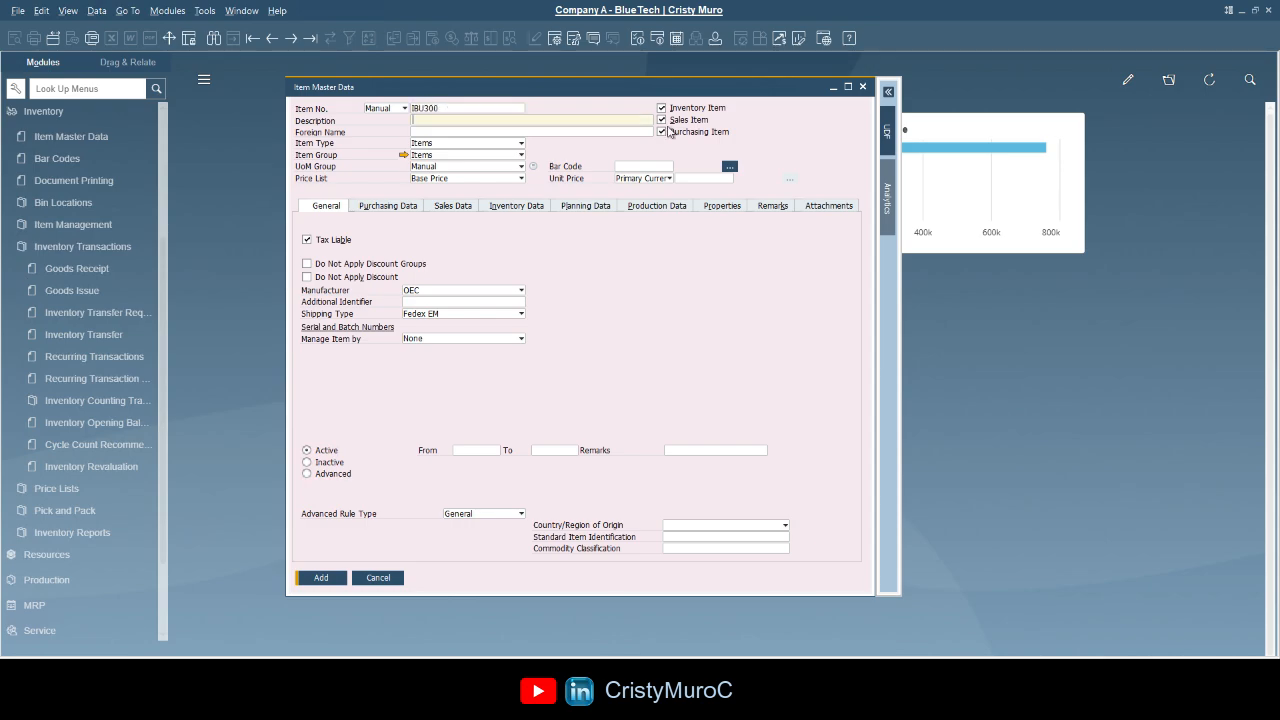
{"action": "type", "text": "Ibuprofeno 300"}
{"action": "left_click", "coordinate": [335, 586]}
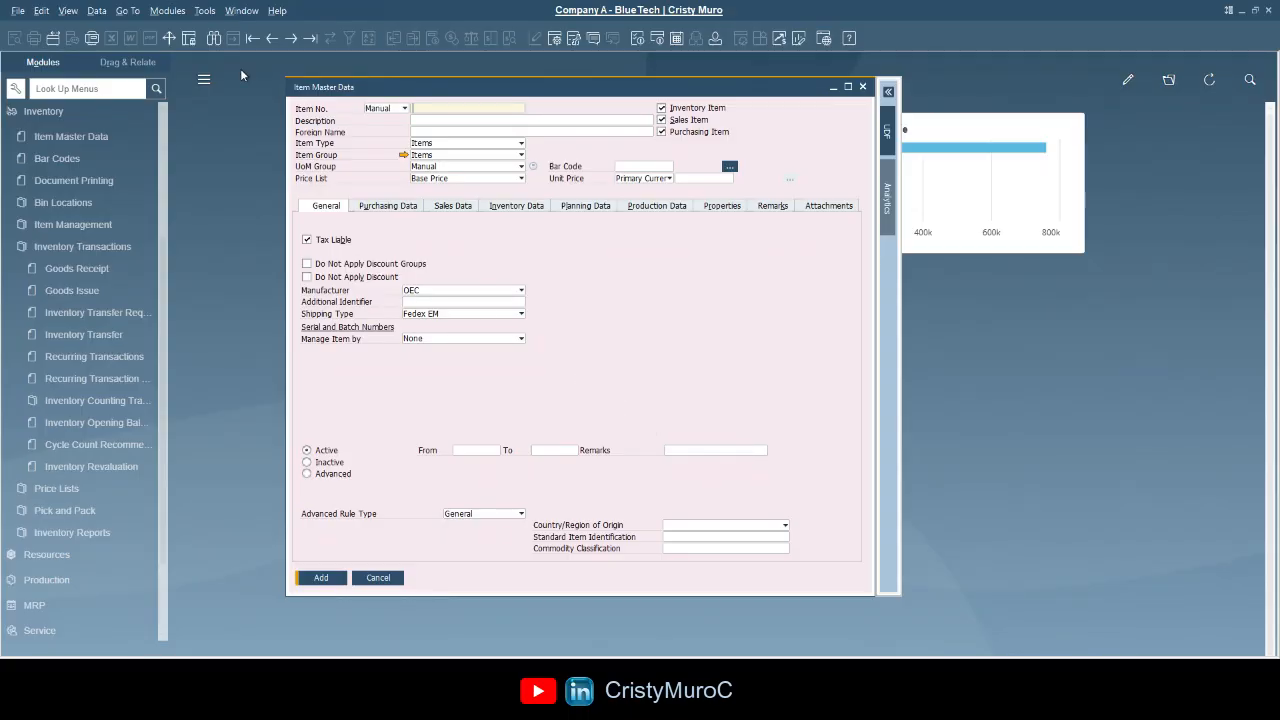
- Search for ibu300 to confirm the new item exists, then return to Find mode
{"action": "left_click", "coordinate": [214, 38]}
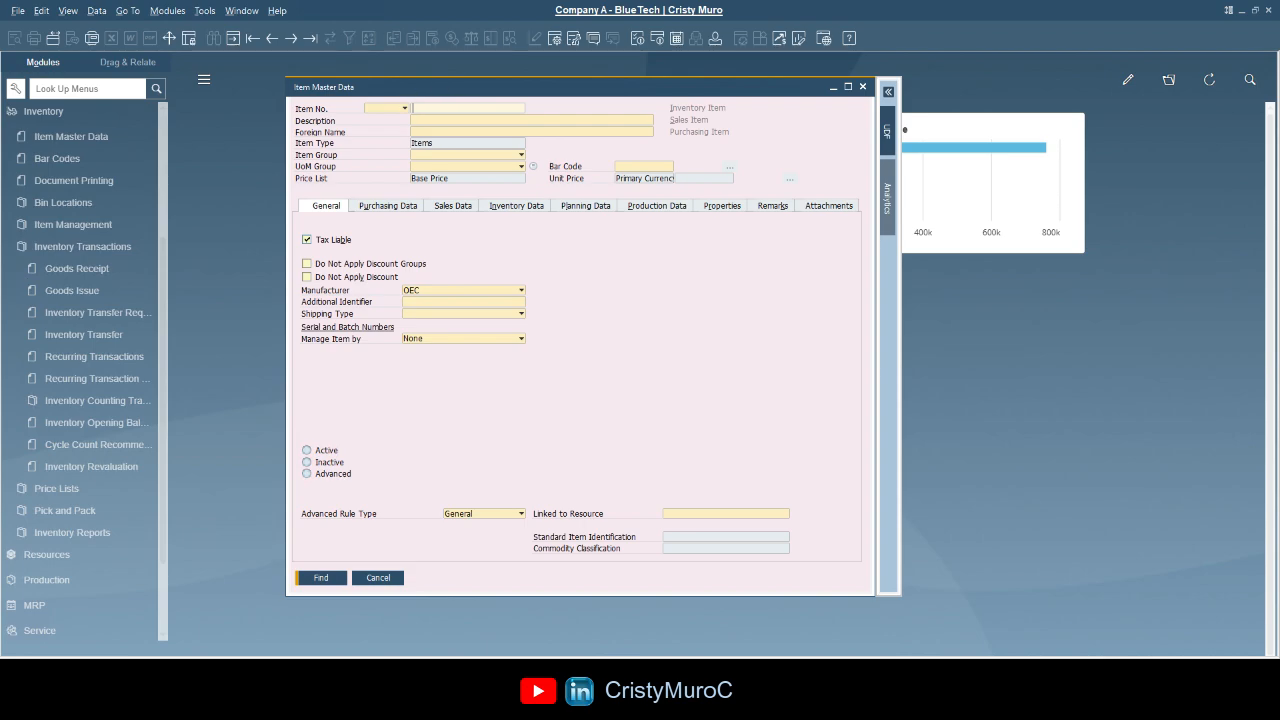
{"action": "type", "text": "ibu300"}
{"action": "left_click", "coordinate": [322, 578]}
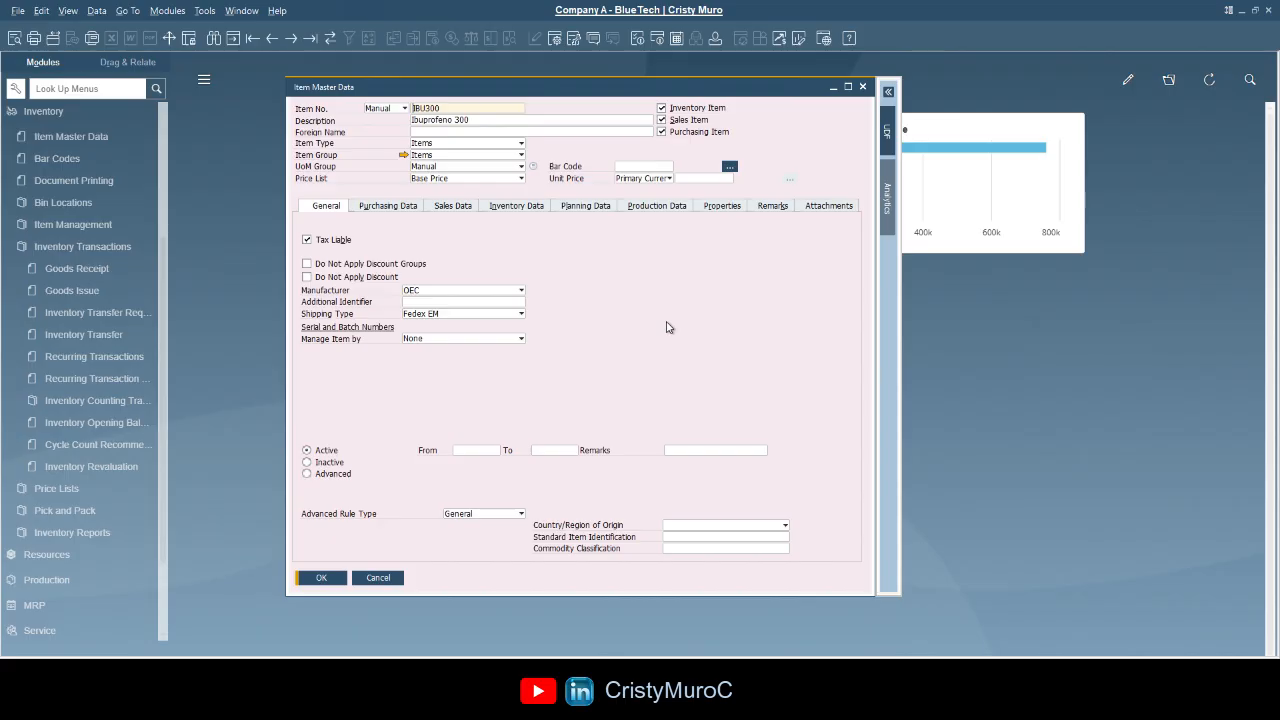
{"action": "left_click", "coordinate": [234, 41]}
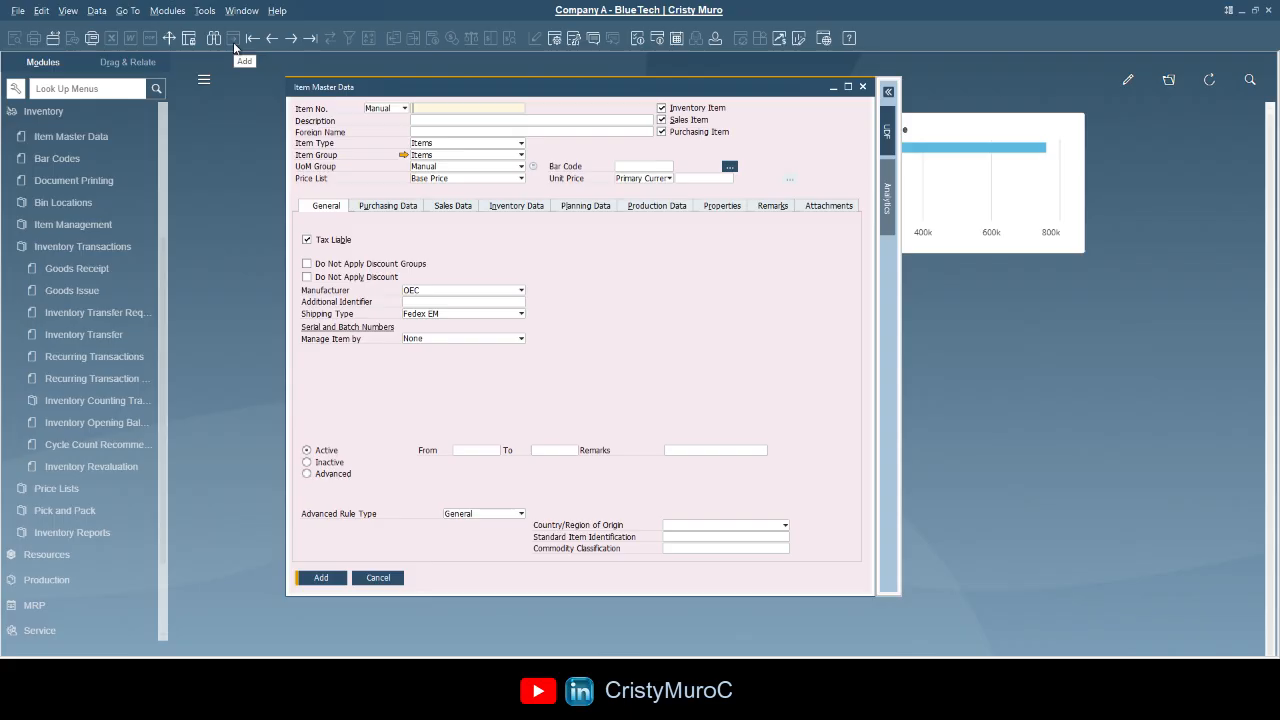
{"action": "left_click", "coordinate": [214, 42]}
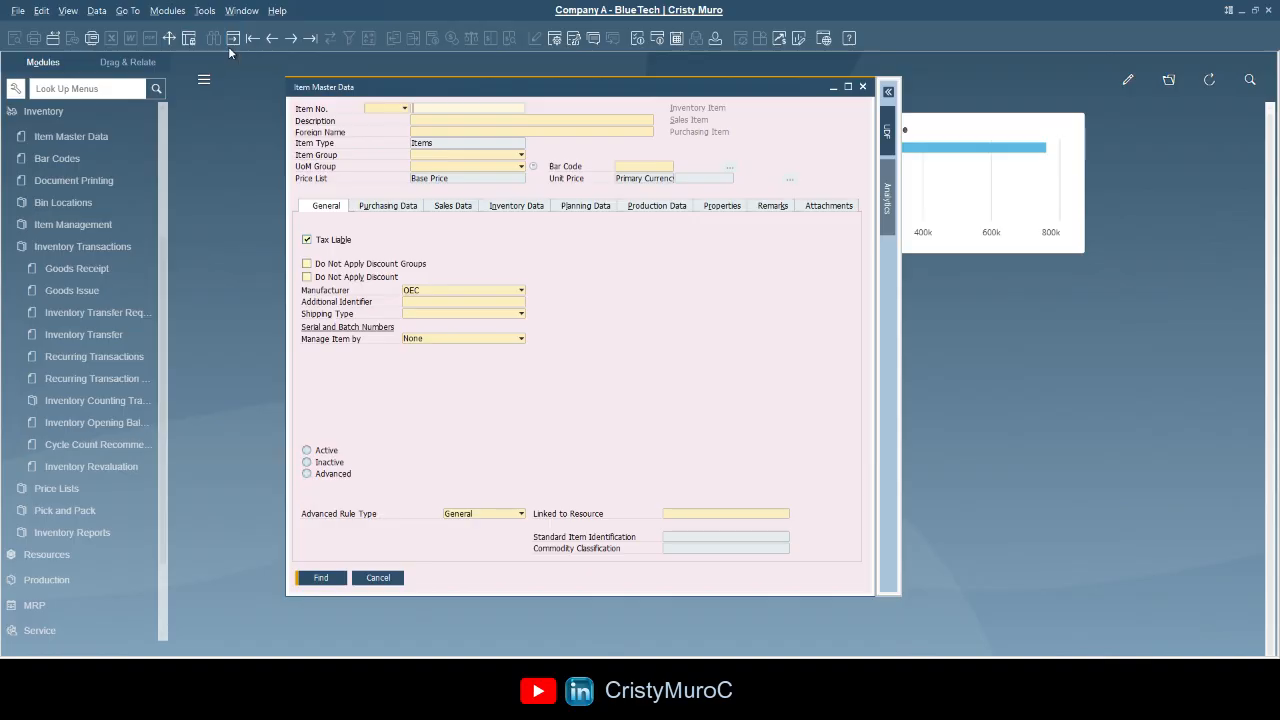
- Look up item ibu300 by its item number
{"action": "left_click", "coordinate": [420, 108]}
{"action": "type", "text": "ibu300"}
{"action": "left_click", "coordinate": [321, 577]}
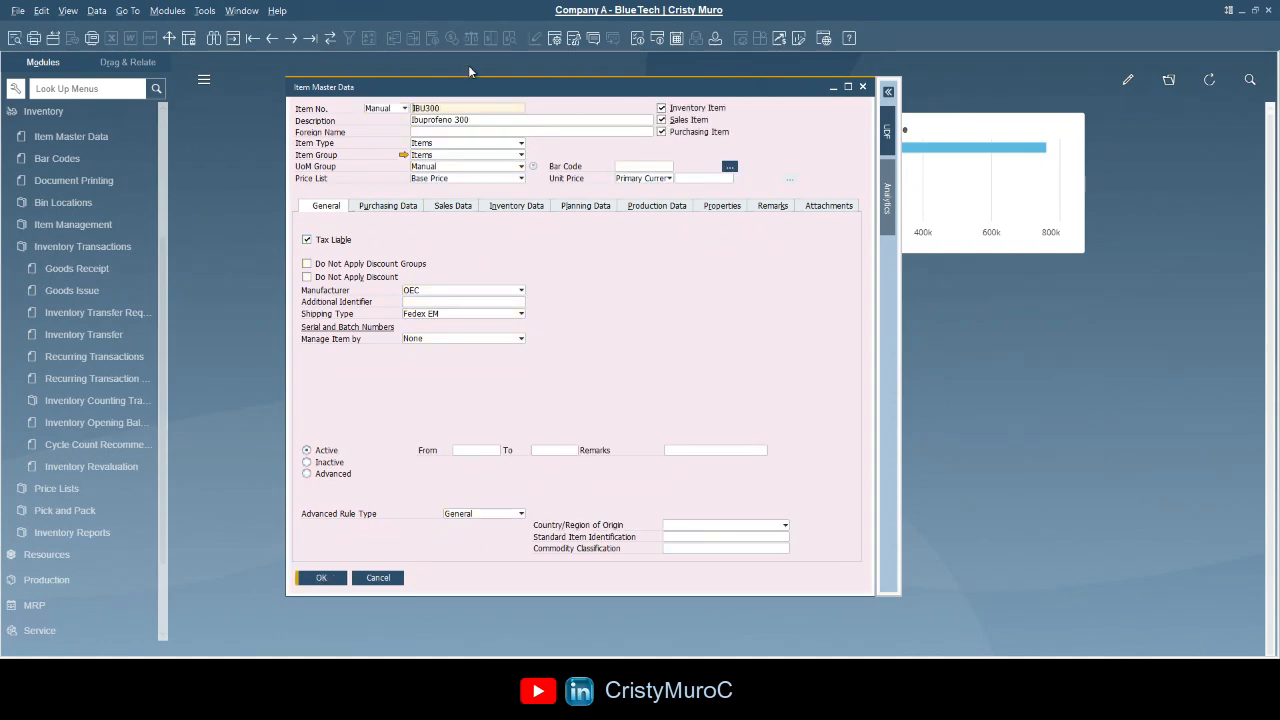
- Change the description to 'Ibuprofeno 300 - Adults', update the item, and close the form
{"action": "left_click", "coordinate": [491, 115]}
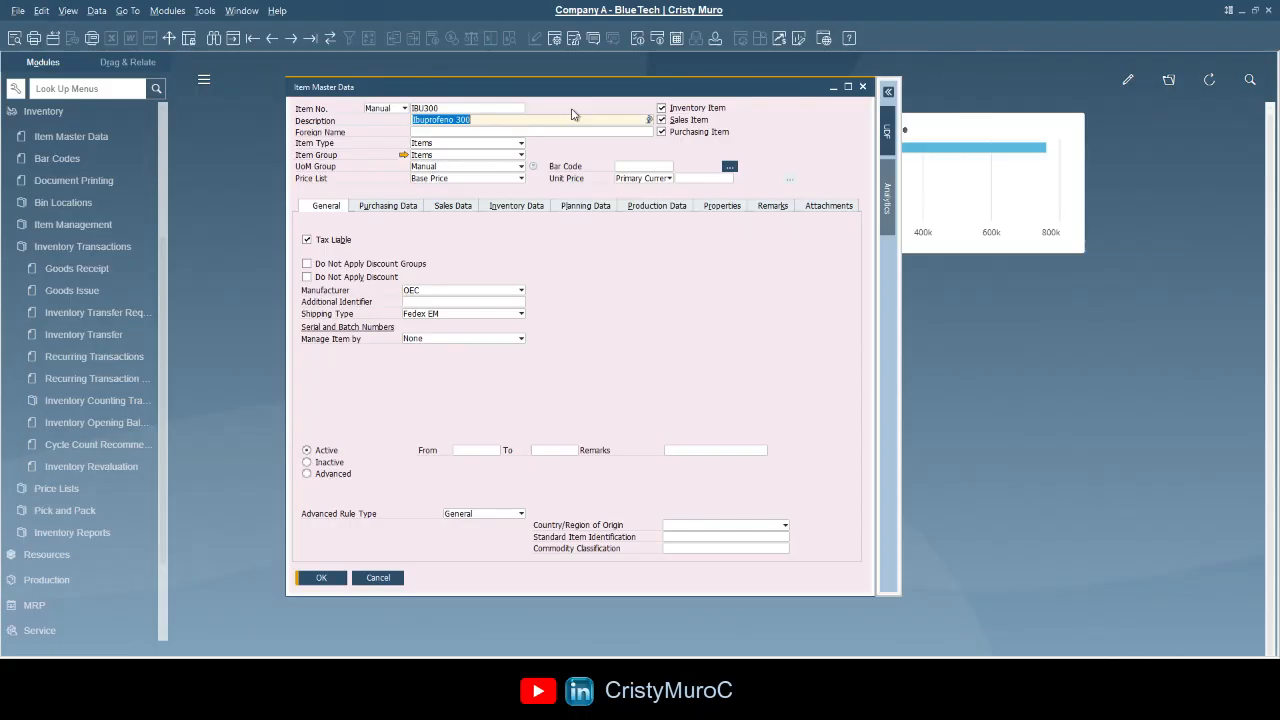
{"action": "left_click", "coordinate": [640, 268]}
{"action": "key", "text": "End"}
{"action": "type", "text": "- A"}
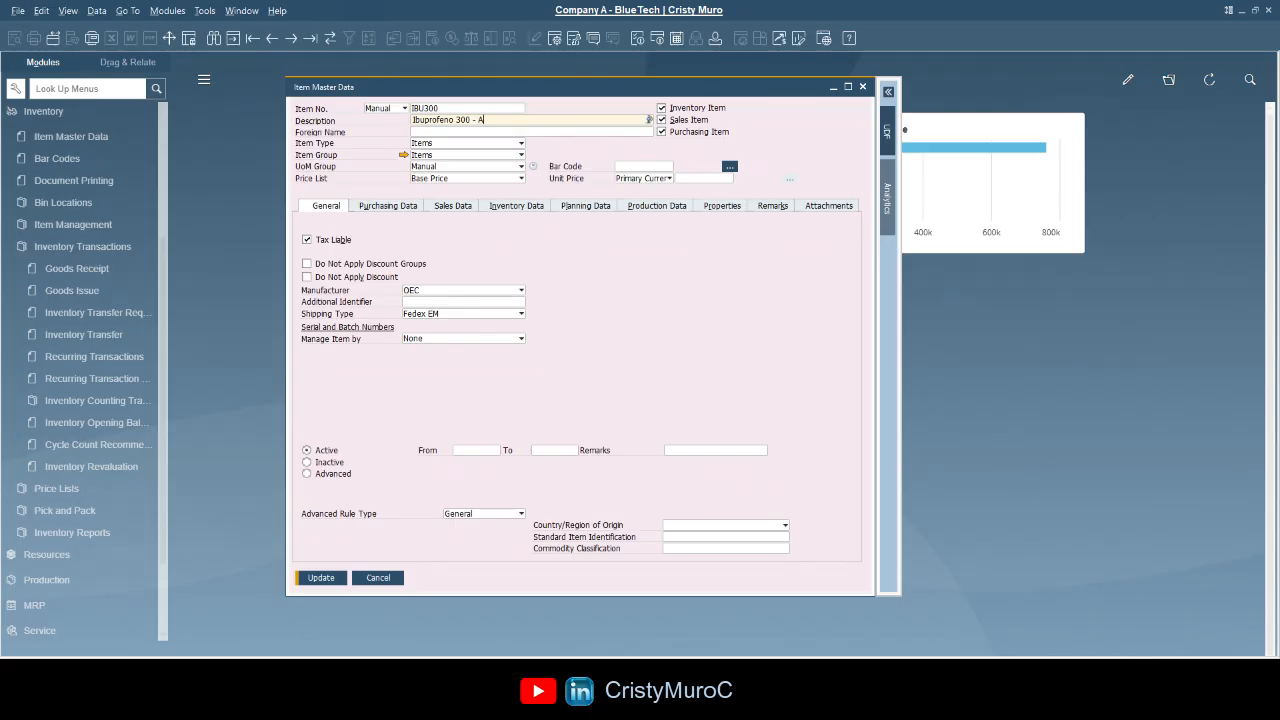
{"action": "type", "text": "dults"}
{"action": "left_click", "coordinate": [310, 575]}
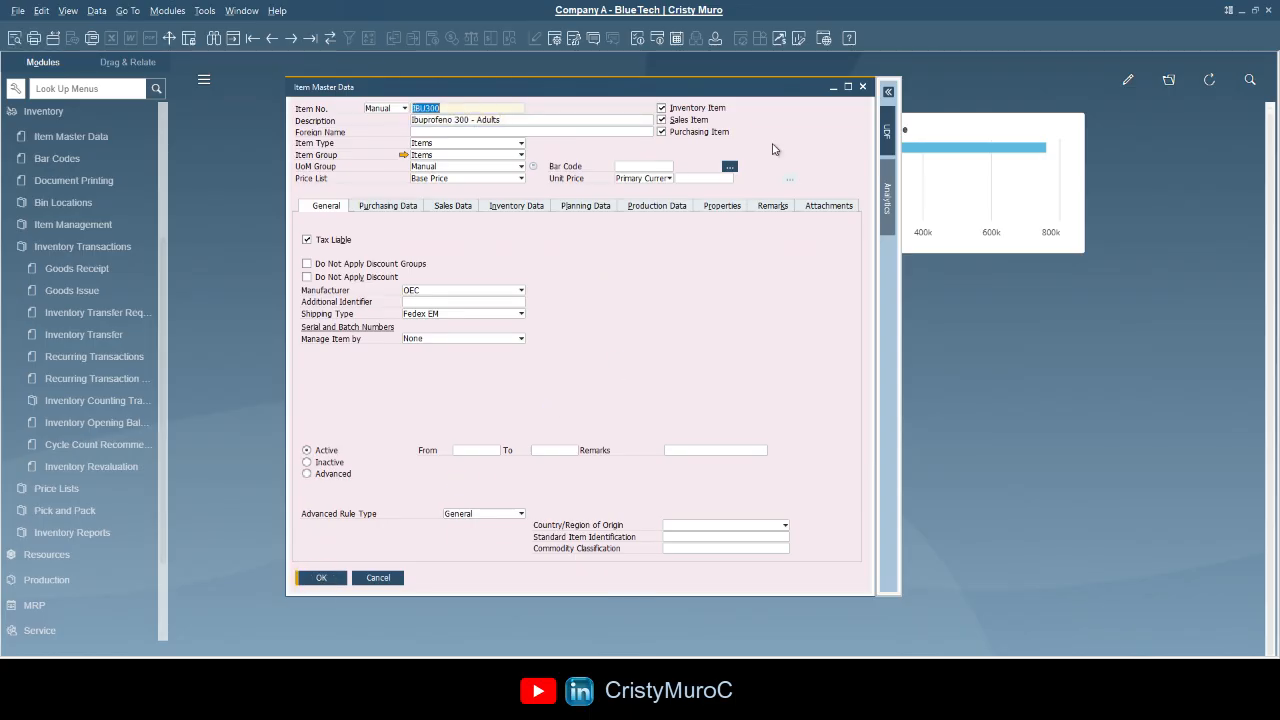
{"action": "left_click", "coordinate": [862, 86]}
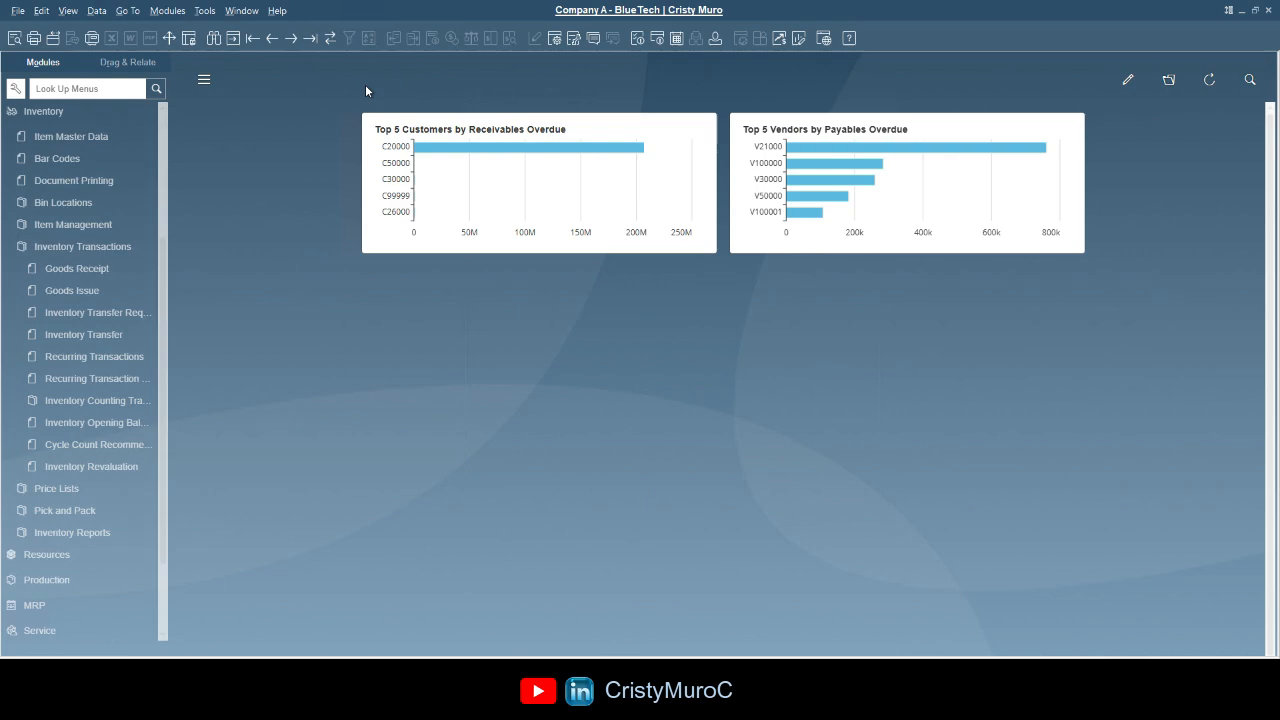
- Collapse Inventory and open Business Partner Master Data from the Business Partners module
{"action": "left_click", "coordinate": [60, 112]}
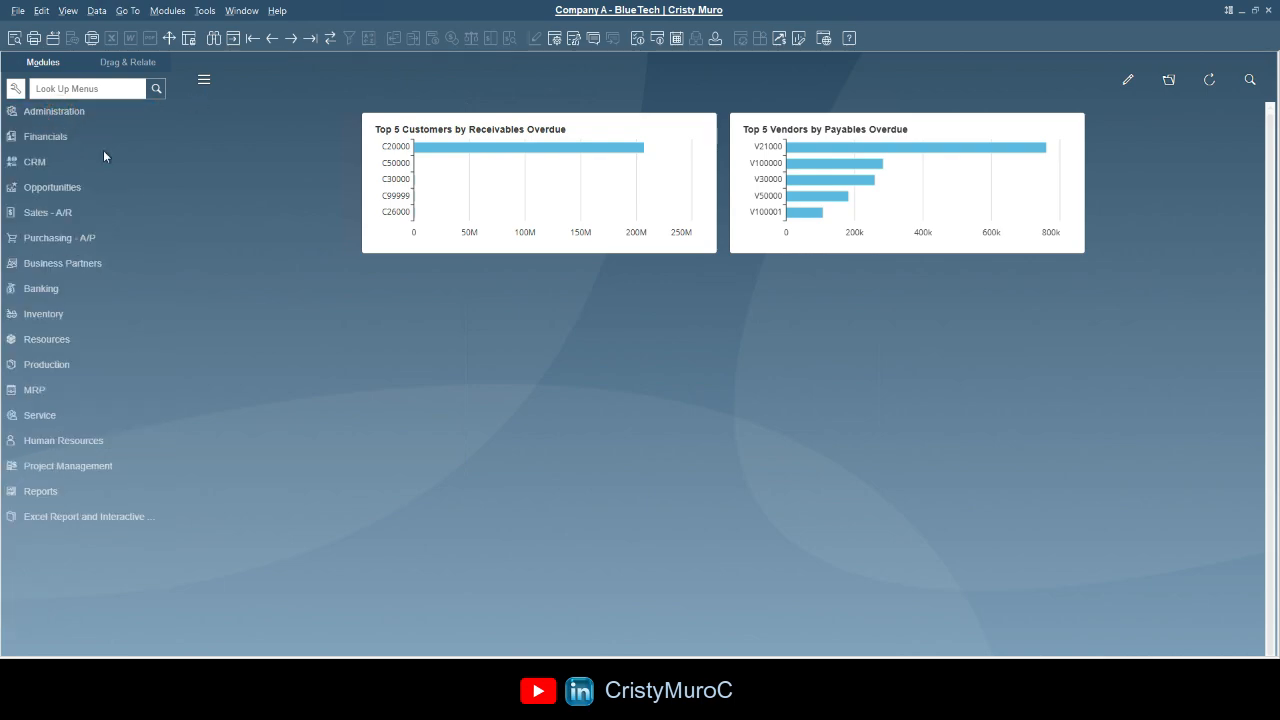
{"action": "left_click", "coordinate": [87, 264]}
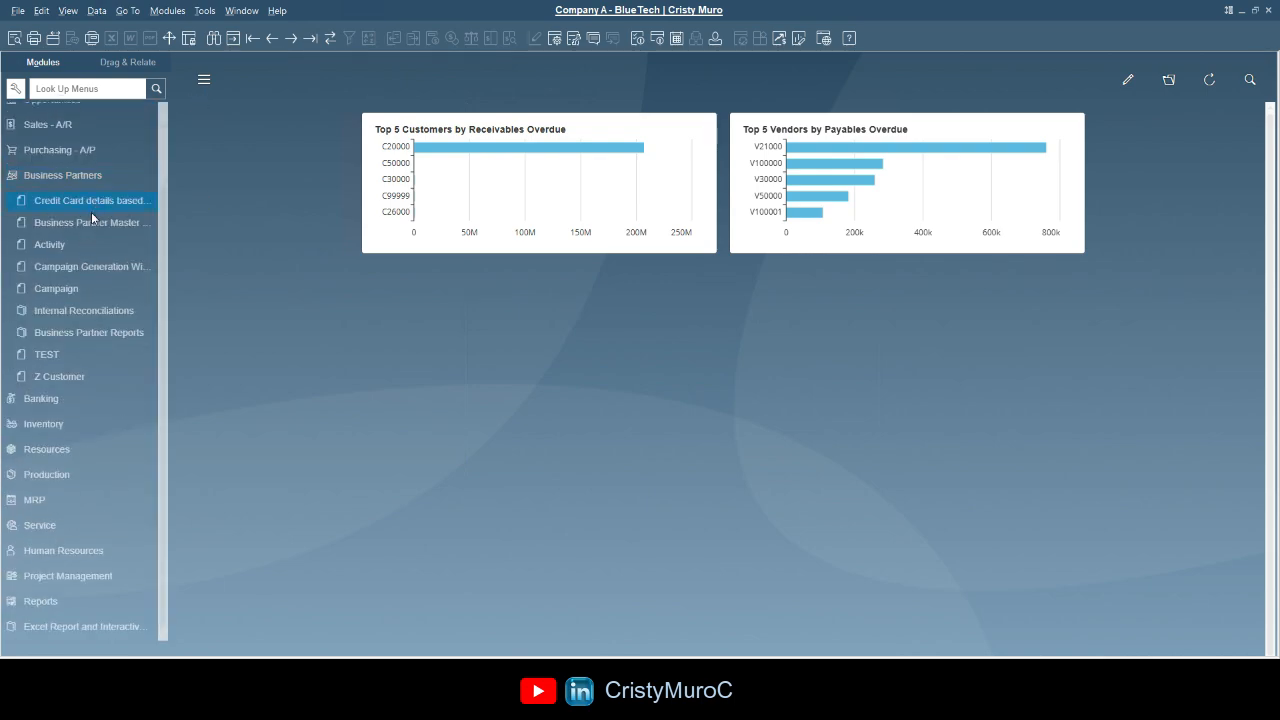
{"action": "left_click", "coordinate": [93, 223]}
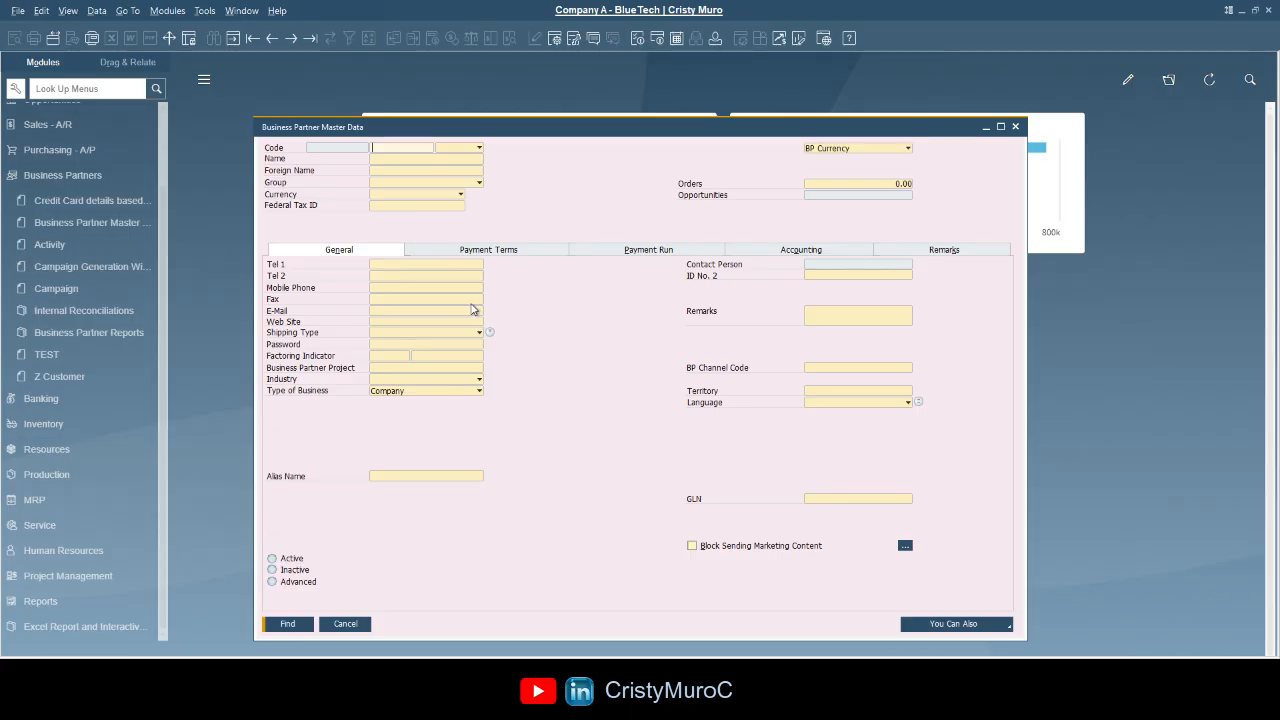
{"action": "left_click", "coordinate": [440, 159]}
{"action": "left_click", "coordinate": [420, 275]}
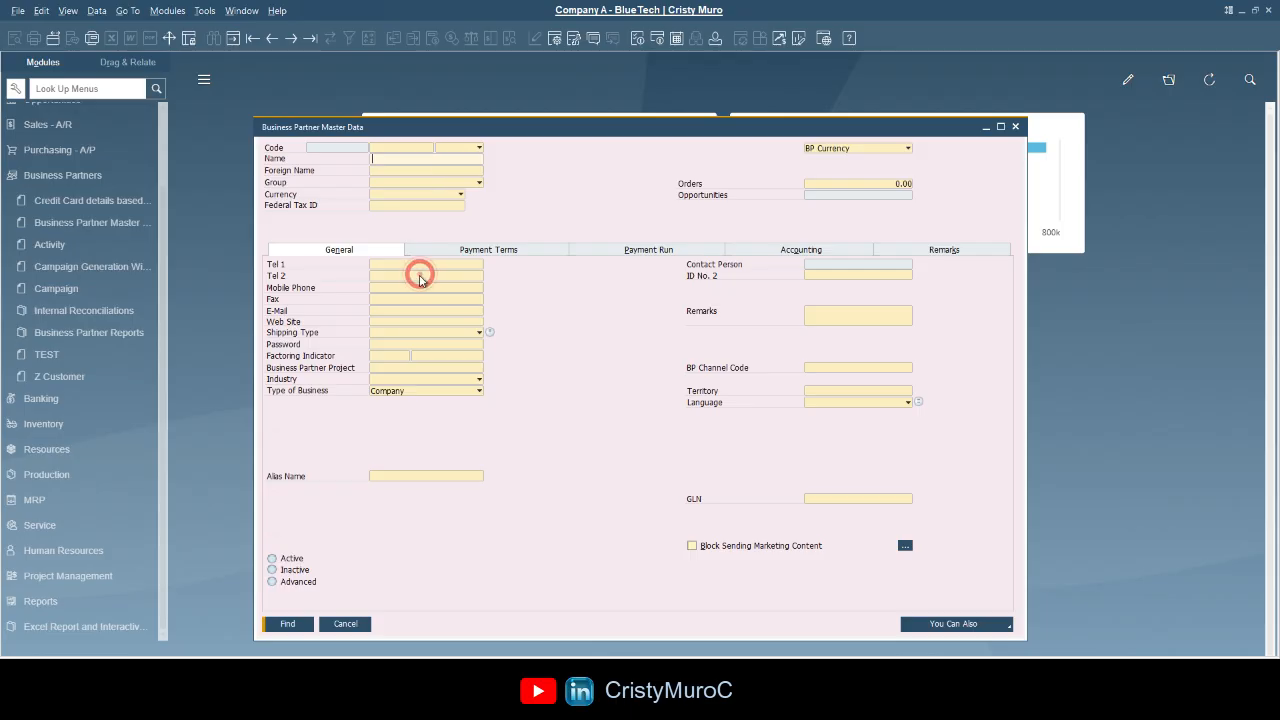
{"action": "left_click", "coordinate": [813, 317]}
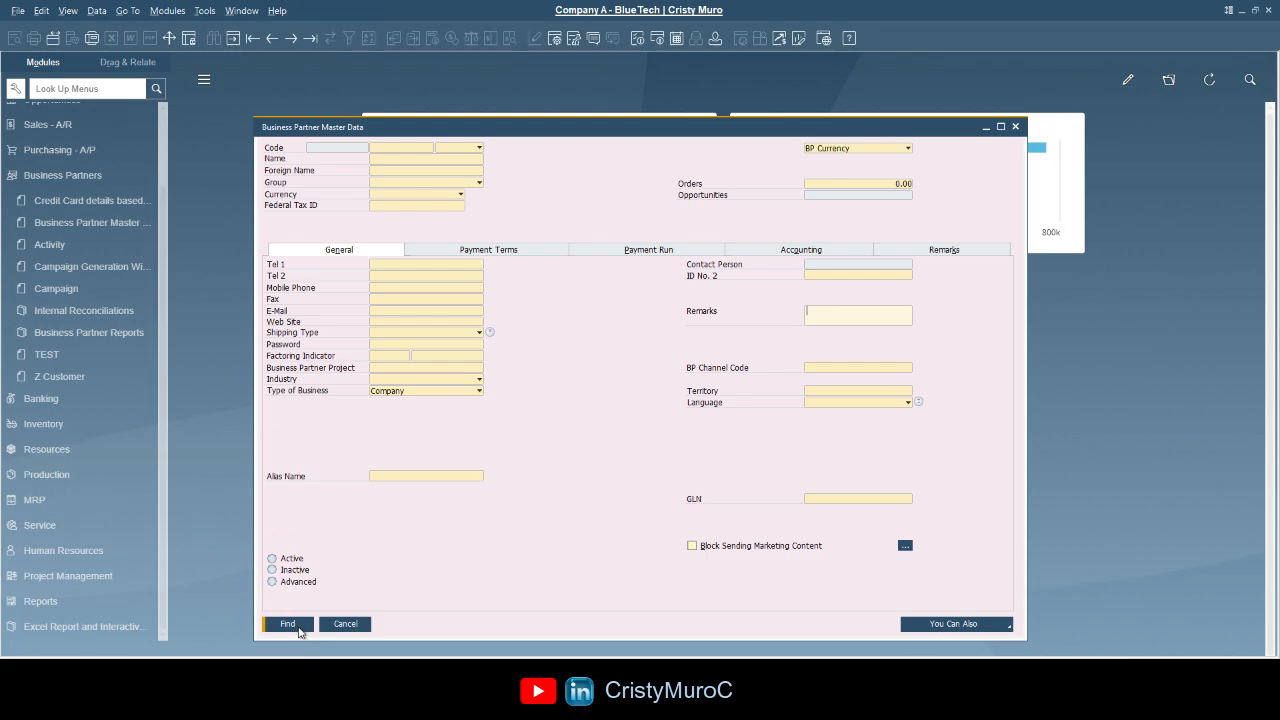
{"action": "left_click", "coordinate": [432, 550]}
{"action": "left_click", "coordinate": [231, 38]}
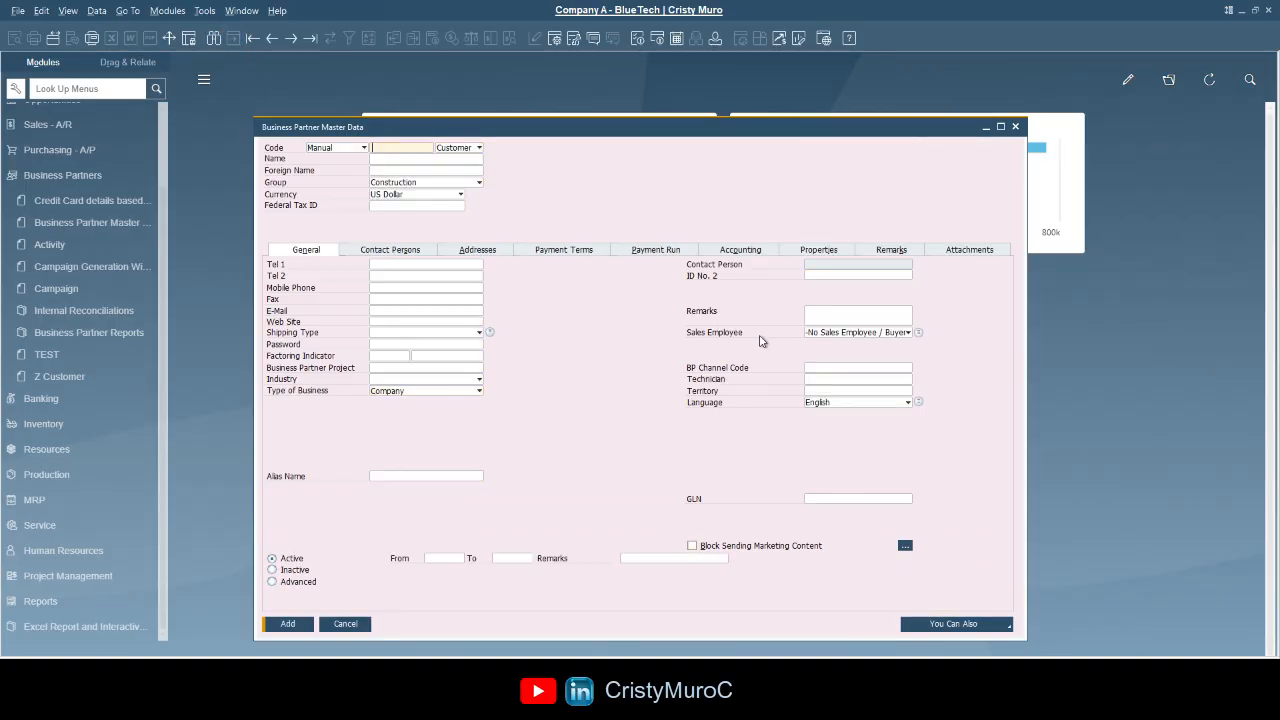
{"action": "left_click", "coordinate": [607, 379]}
{"action": "left_click", "coordinate": [215, 40]}
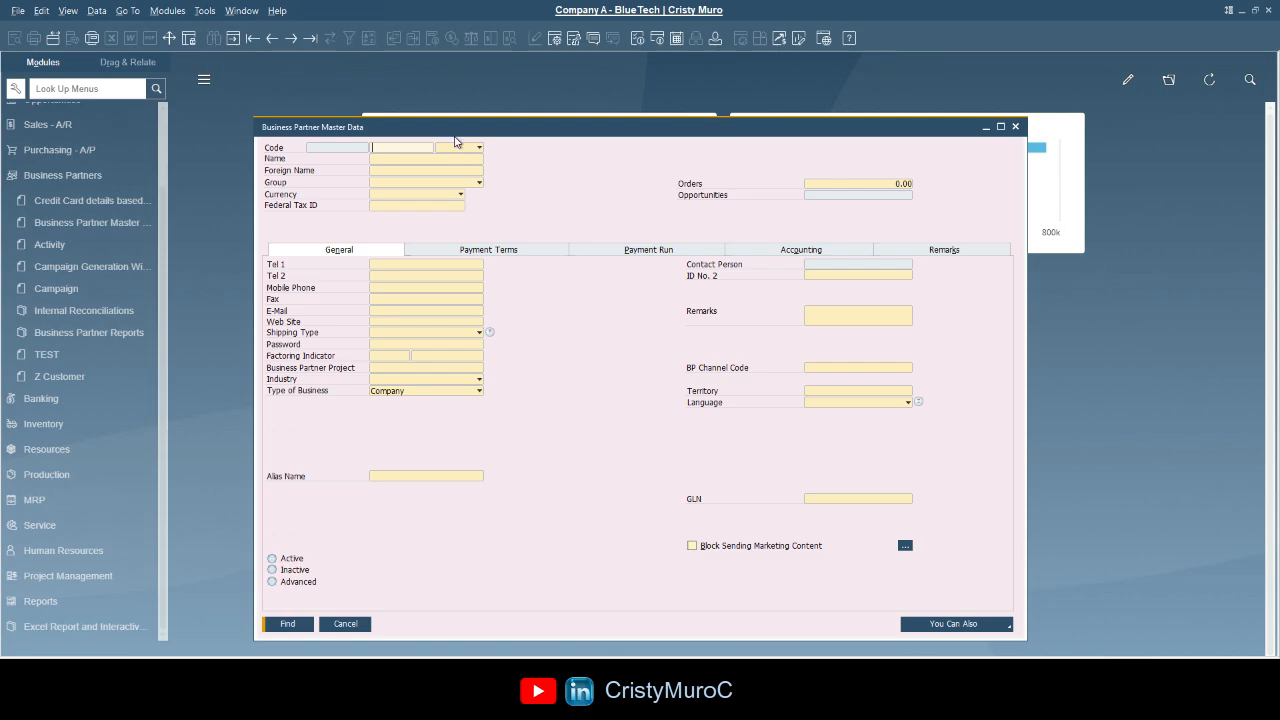
- Search for partner c8888, then add a new customer with code C99999 and the customer's name
{"action": "type", "text": "c8888"}
{"action": "left_click", "coordinate": [287, 623]}
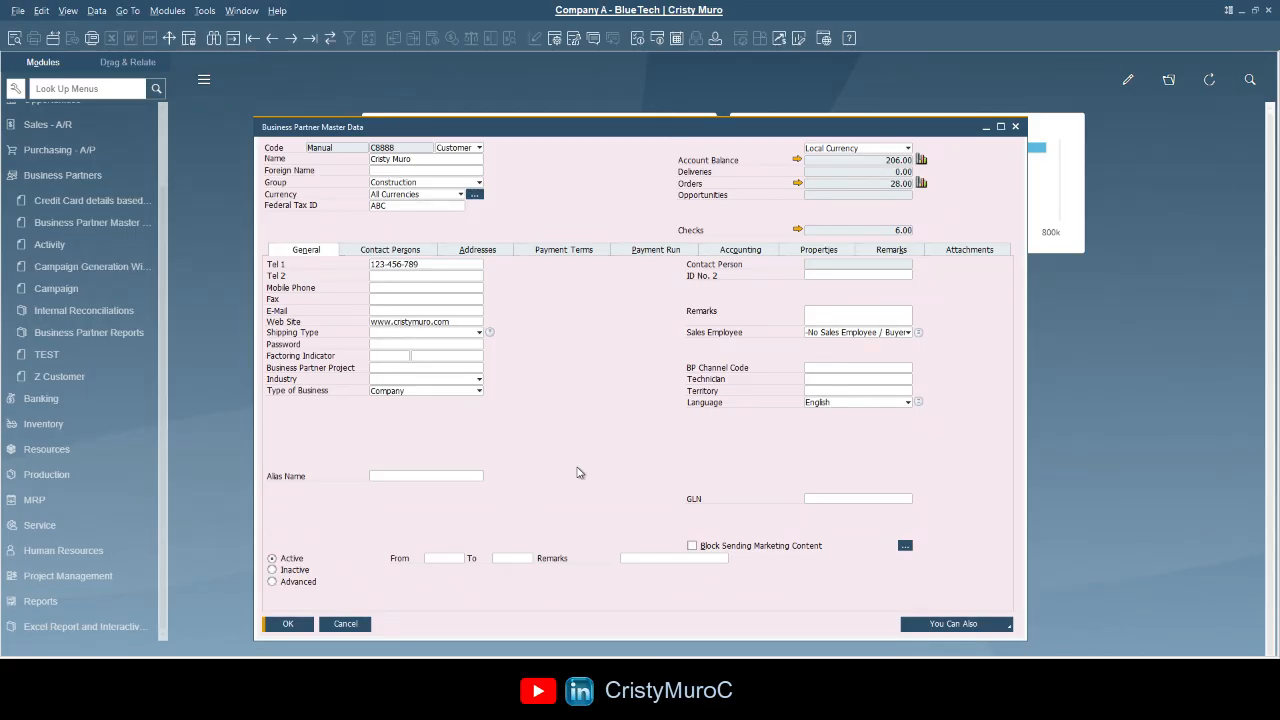
{"action": "left_click", "coordinate": [233, 38]}
{"action": "type", "text": "C99999"}
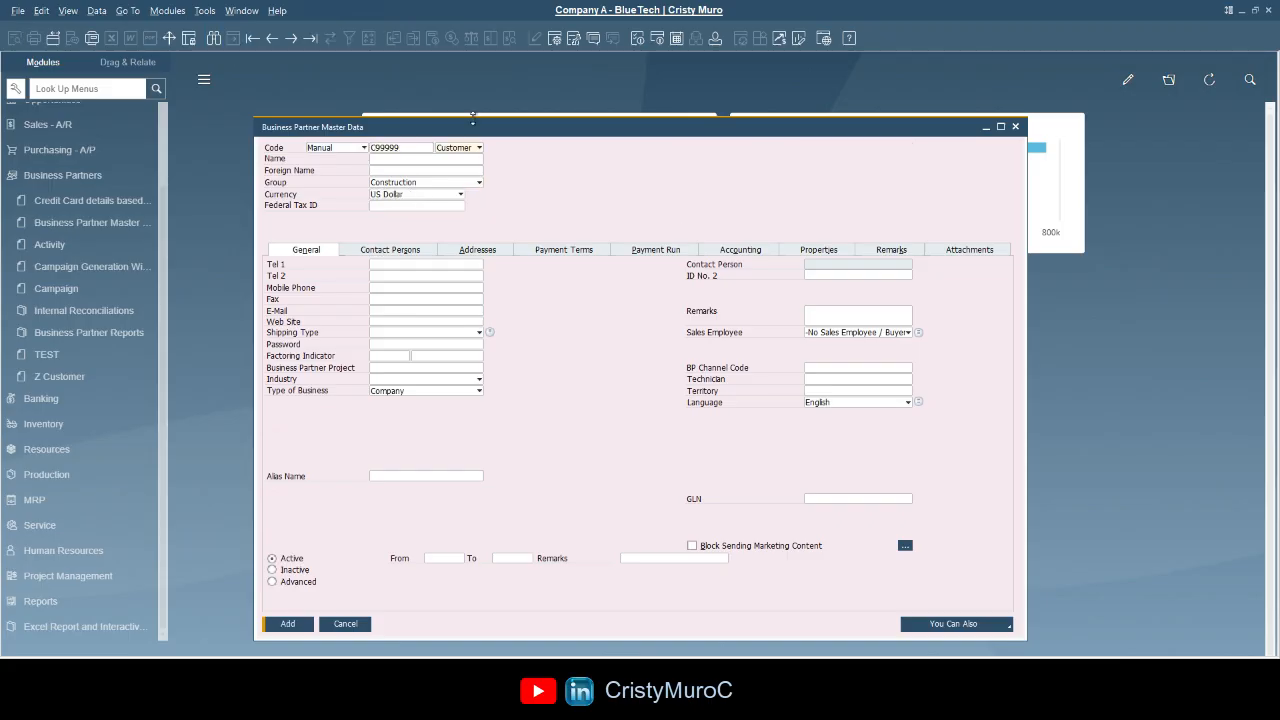
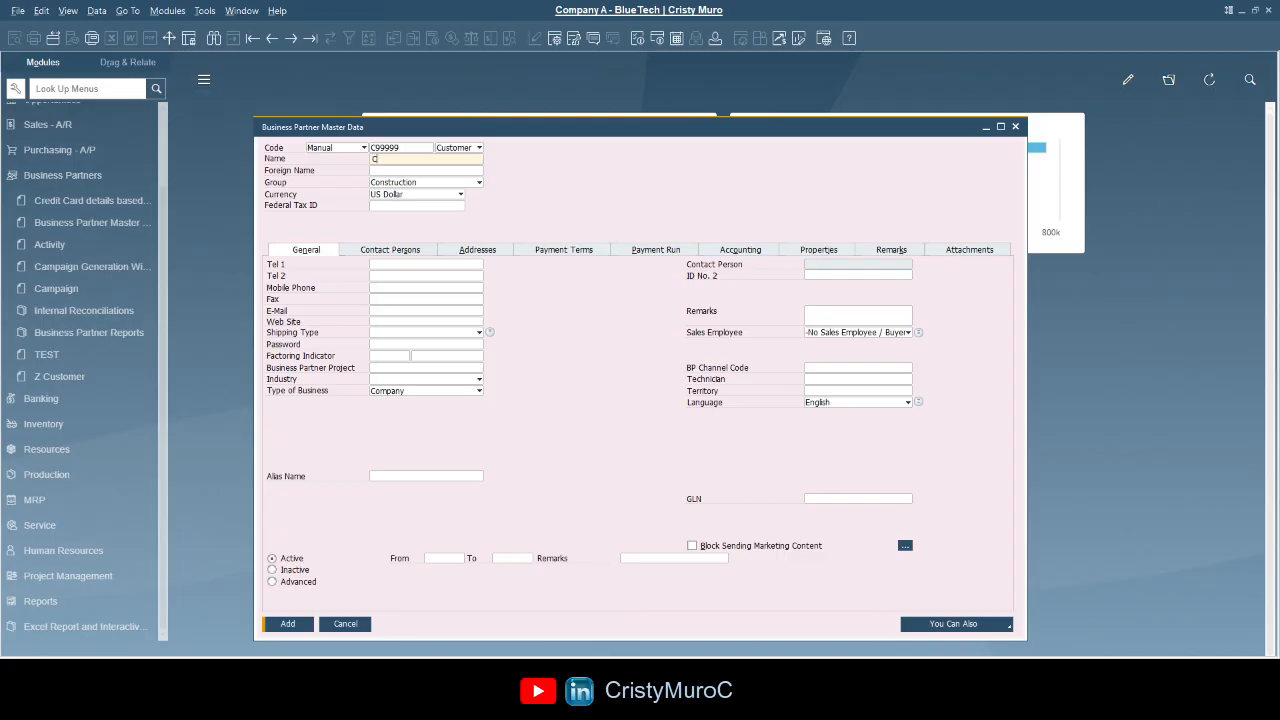
{"action": "left_click", "coordinate": [288, 623]}
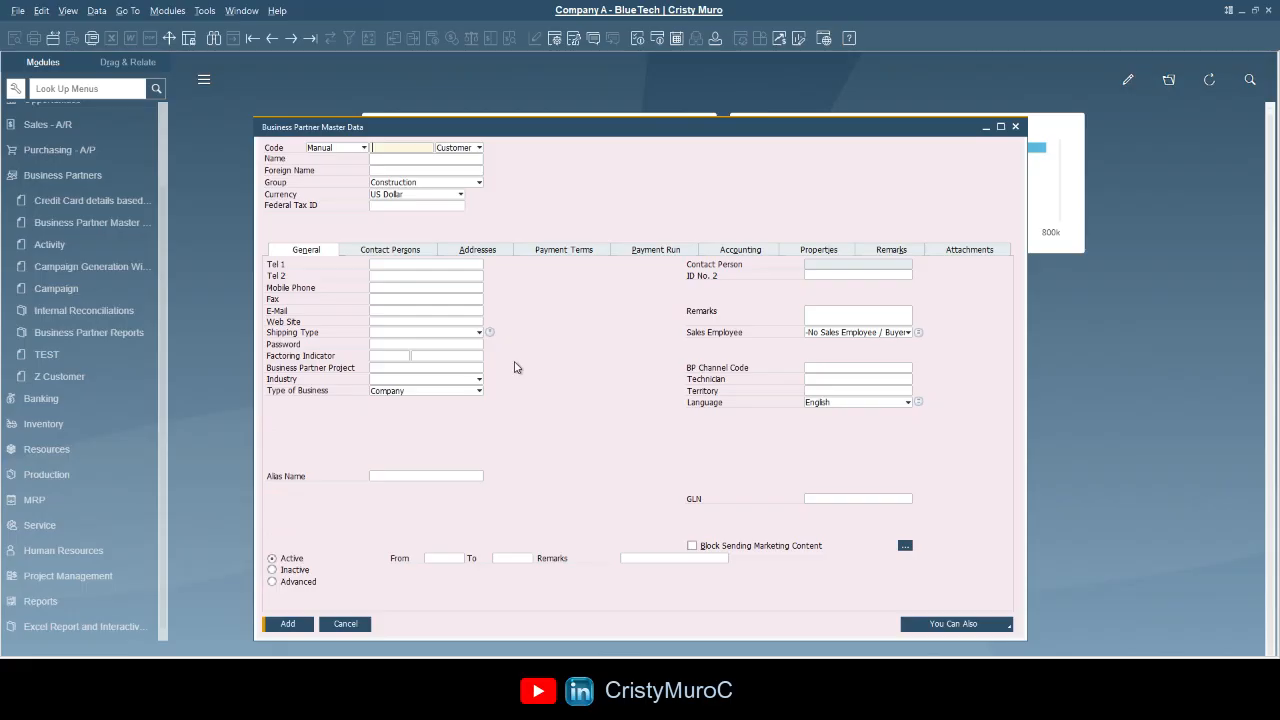
- Search partner code c99 to confirm the new customer, then close the form
{"action": "left_click", "coordinate": [214, 38]}
{"action": "type", "text": "c99"}
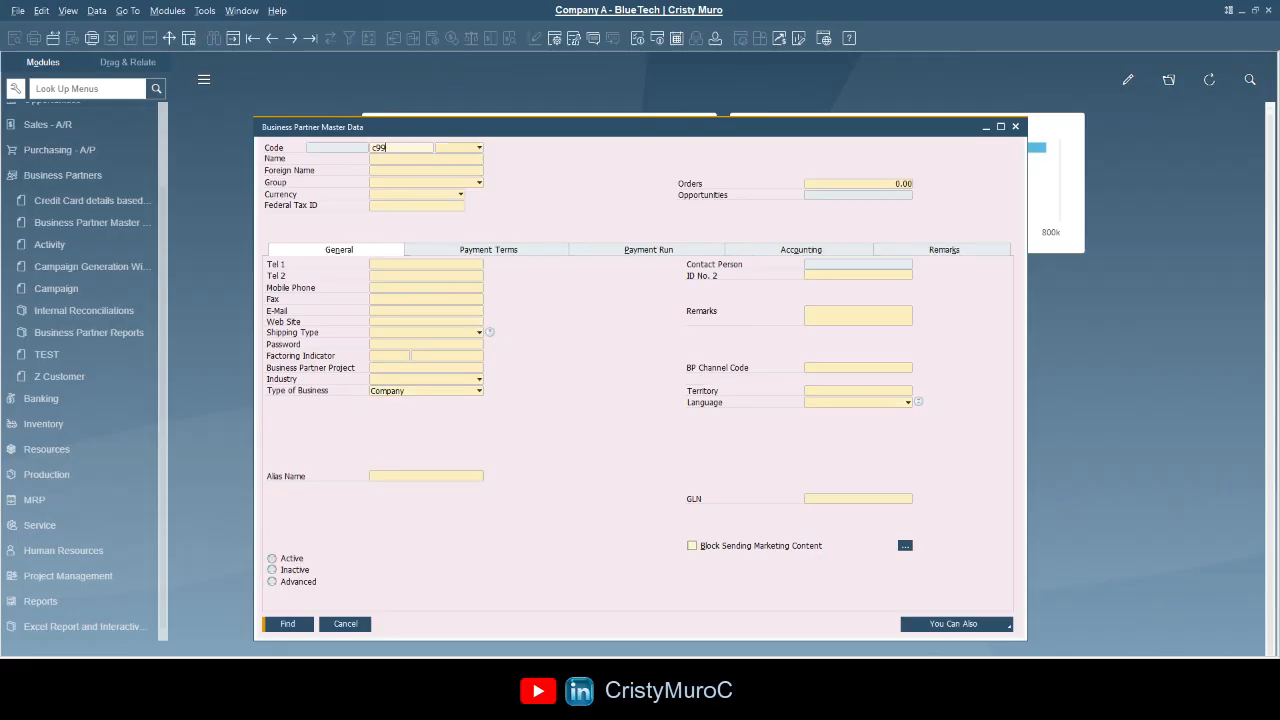
{"action": "left_click", "coordinate": [295, 623]}
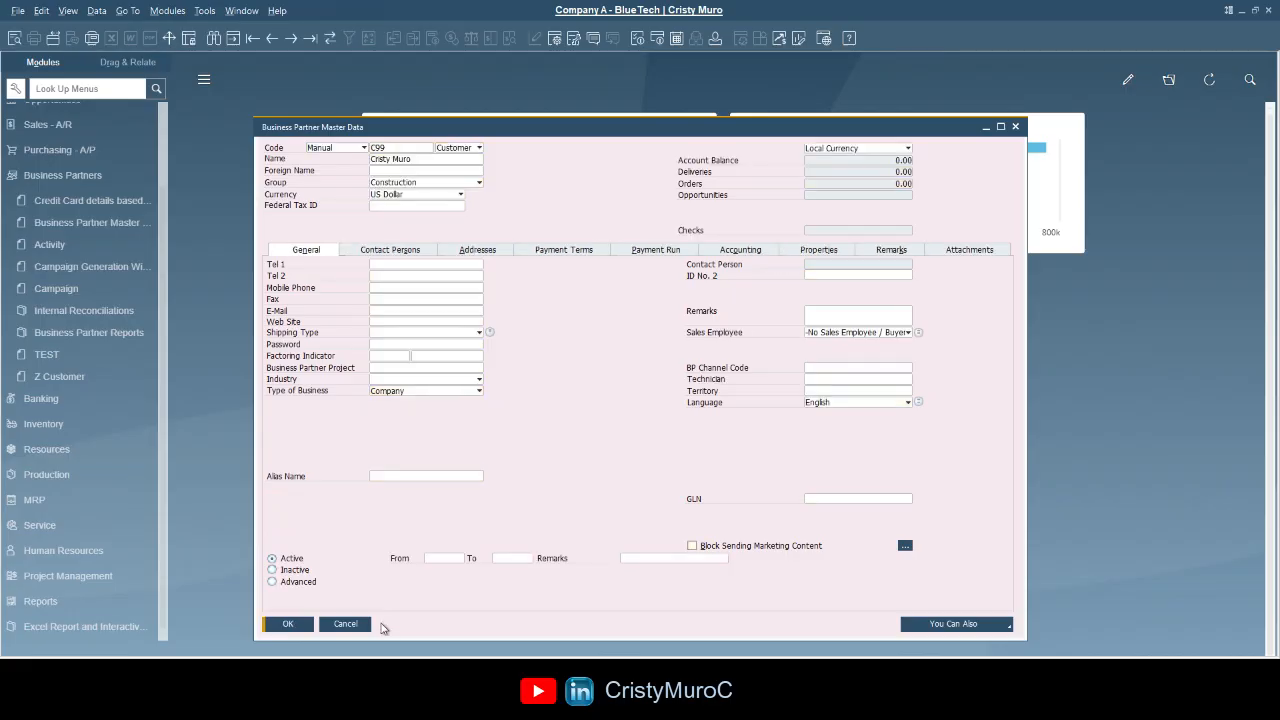
{"action": "left_click", "coordinate": [352, 623]}
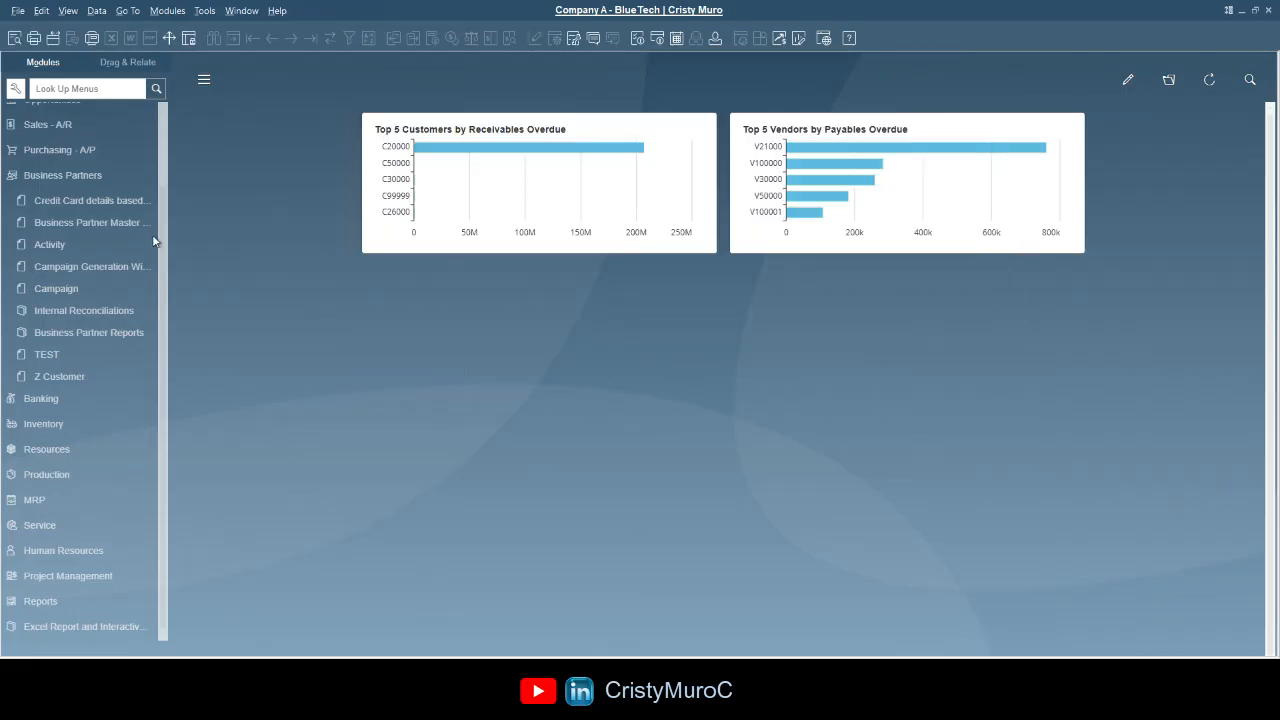
- Collapse Business Partners and open a new Sales Order from the Sales - A/R module
{"action": "left_click", "coordinate": [100, 176]}
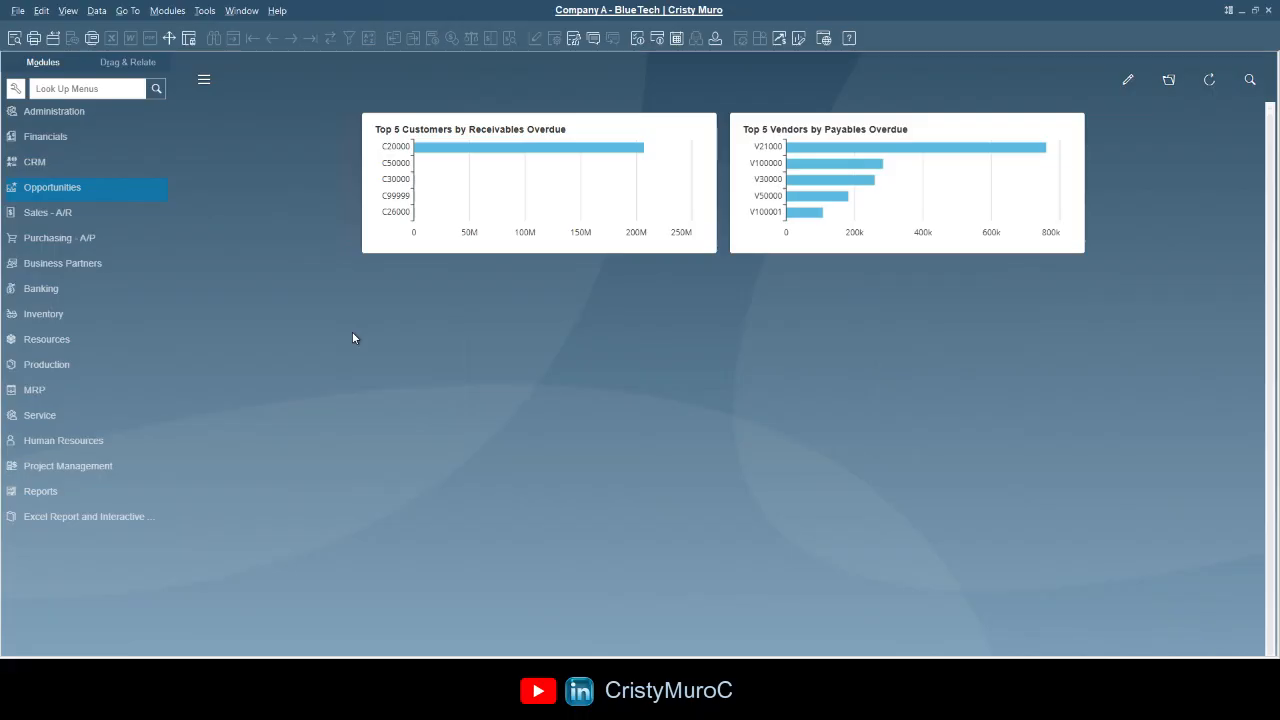
{"action": "left_click", "coordinate": [88, 212]}
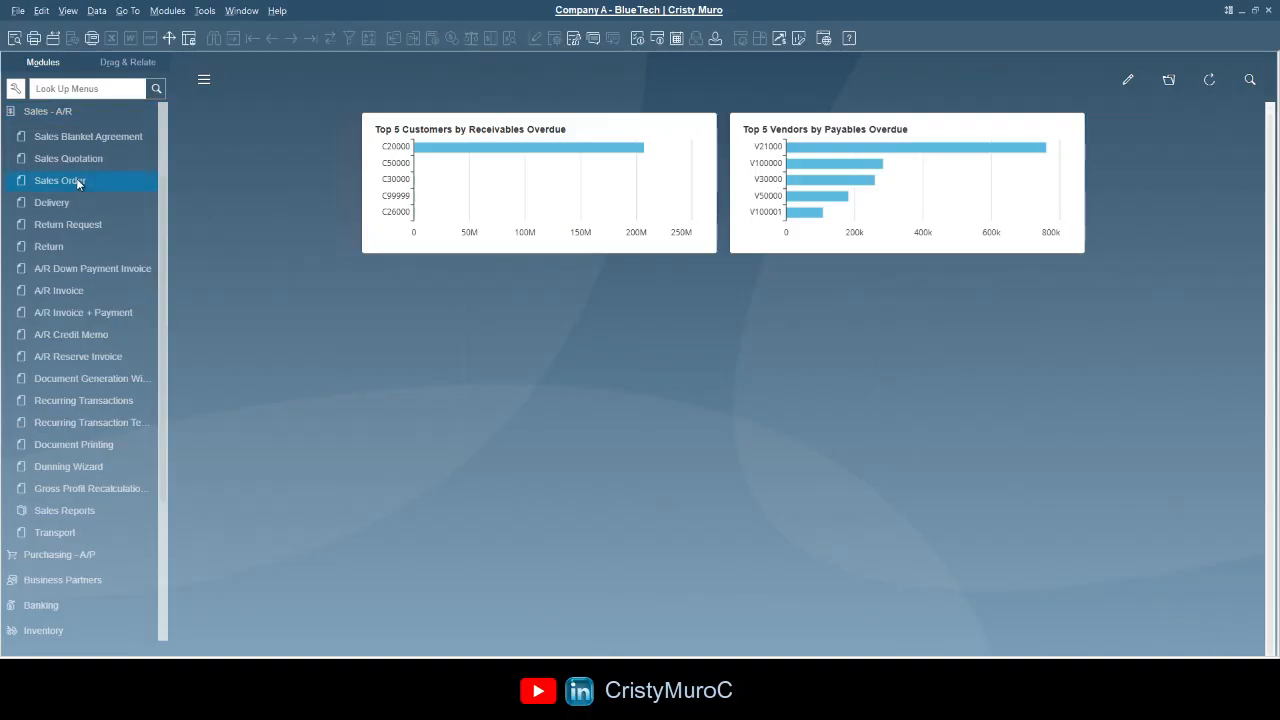
{"action": "left_click", "coordinate": [78, 181]}
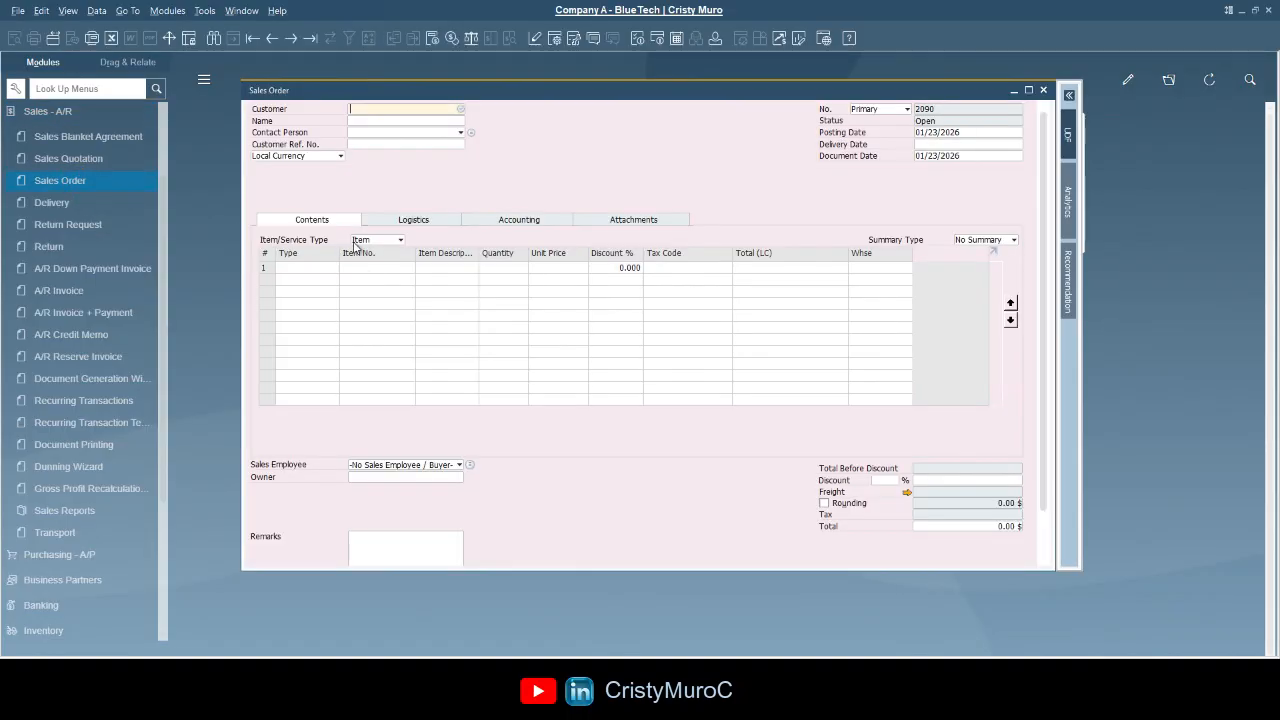
- Toggle the Sales Order form between Find and Add modes and enlarge its window downward
{"action": "left_click", "coordinate": [380, 207]}
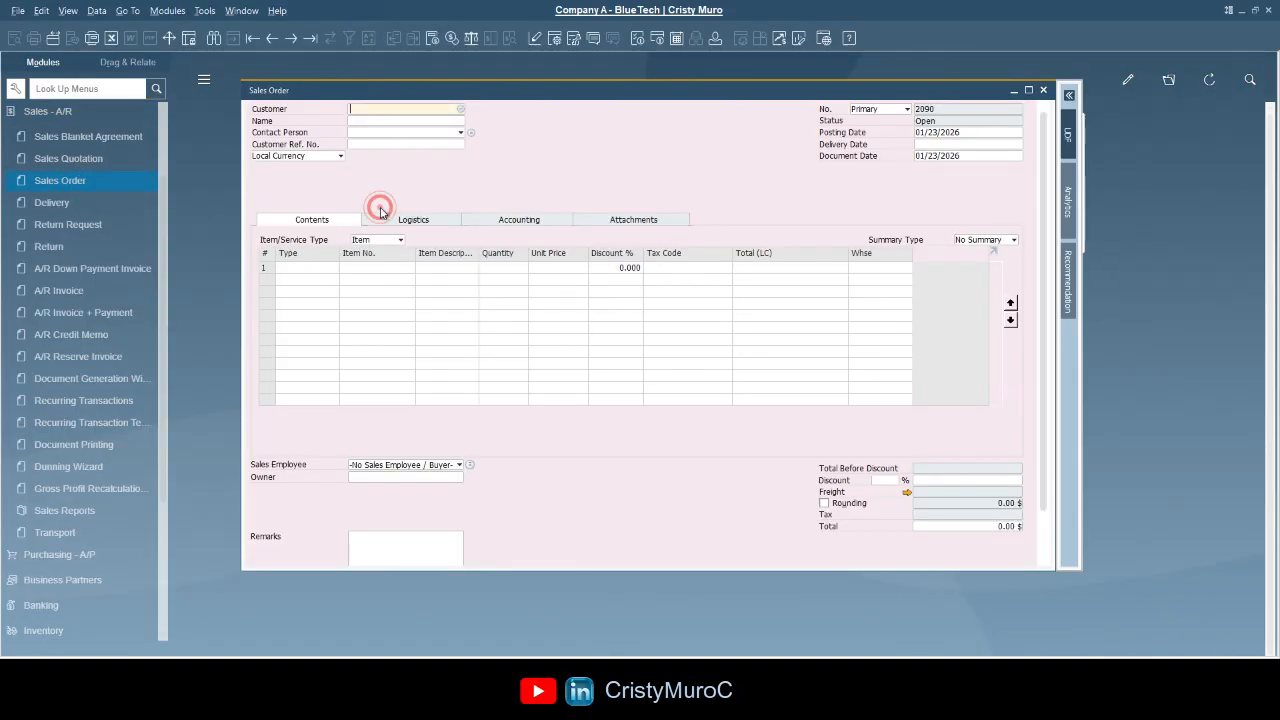
{"action": "left_click", "coordinate": [214, 39]}
{"action": "left_click", "coordinate": [234, 39]}
{"action": "left_click", "coordinate": [214, 40]}
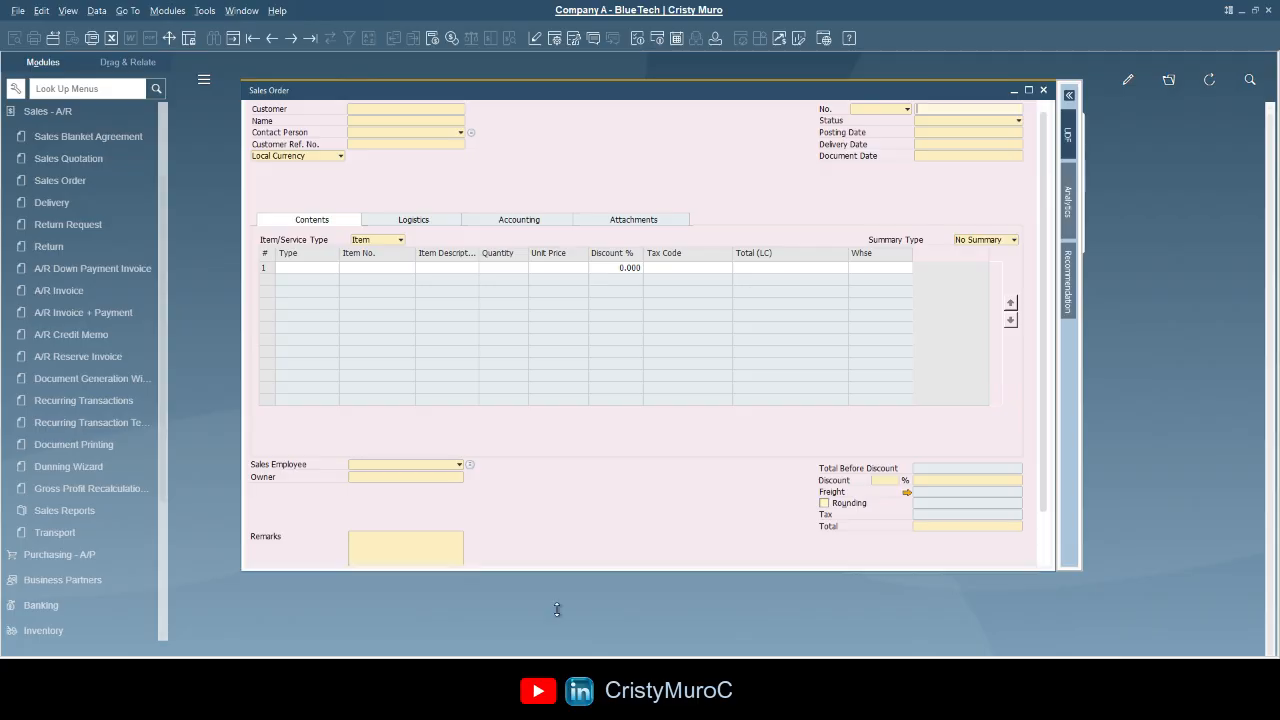
{"action": "left_click_drag", "start_coordinate": [557, 571], "coordinate": [558, 634]}
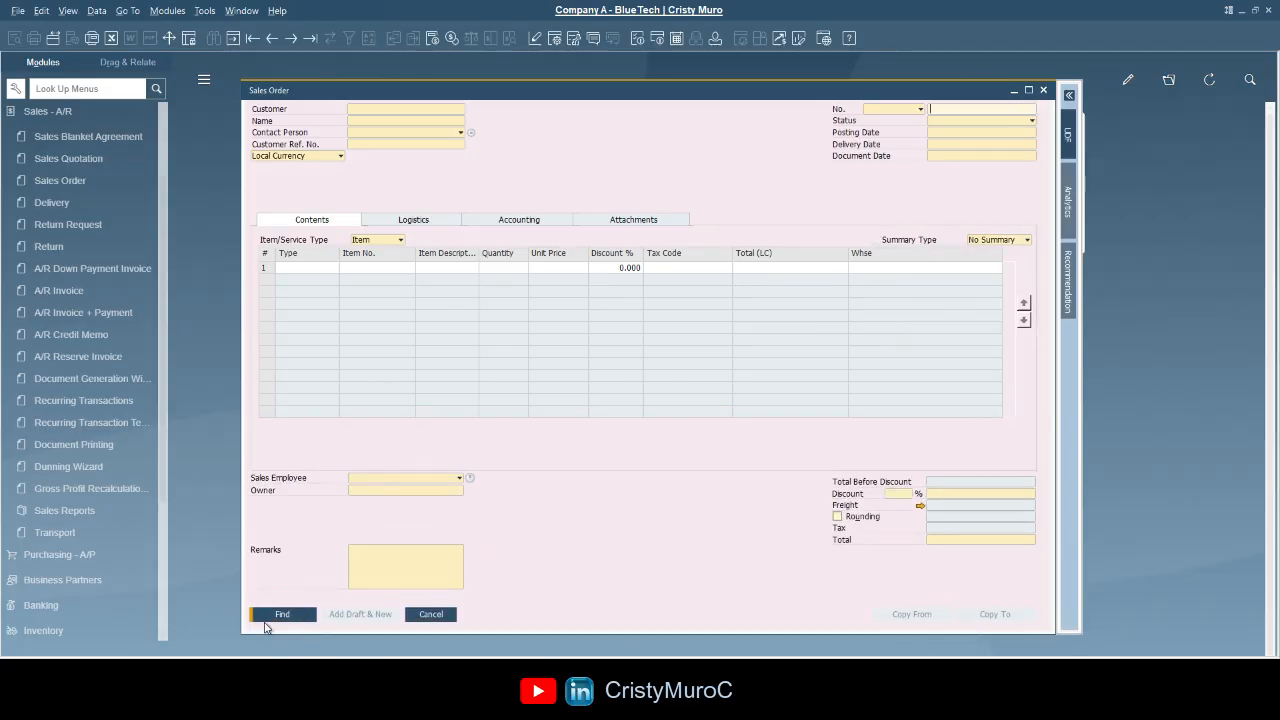
{"action": "left_click", "coordinate": [229, 40]}
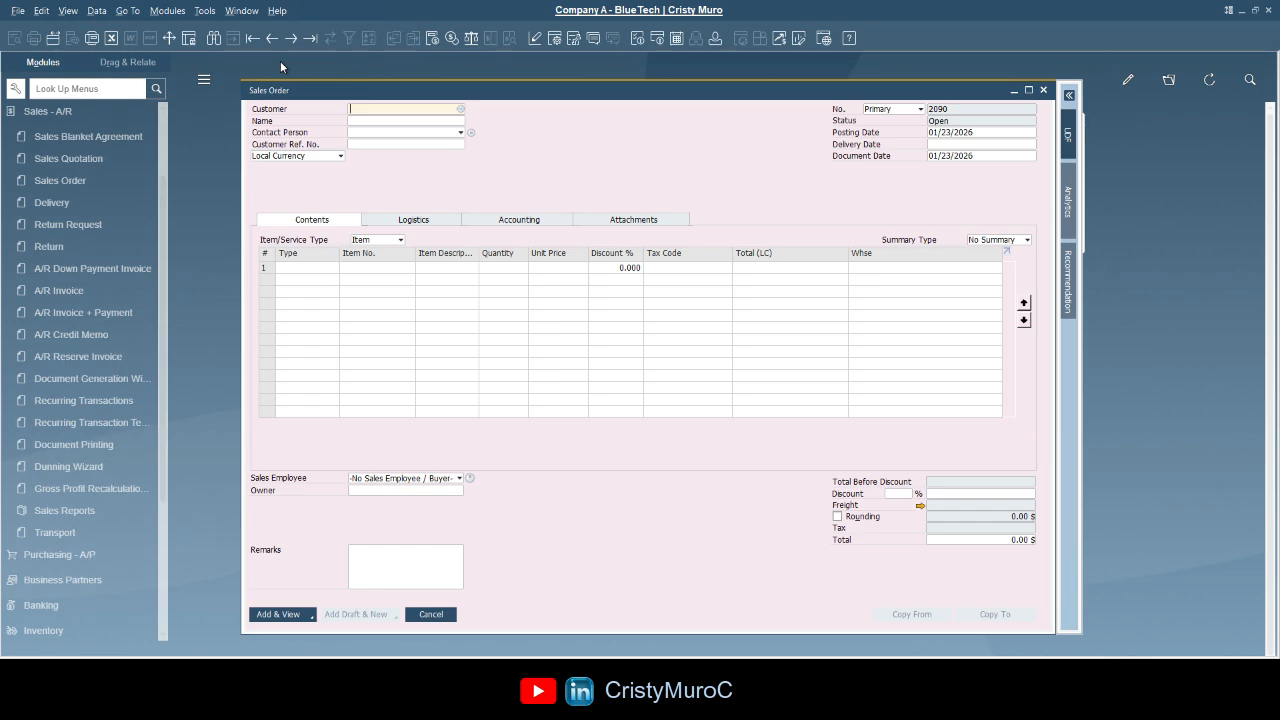
- Find and load existing sales order 2088
{"action": "left_click", "coordinate": [215, 42]}
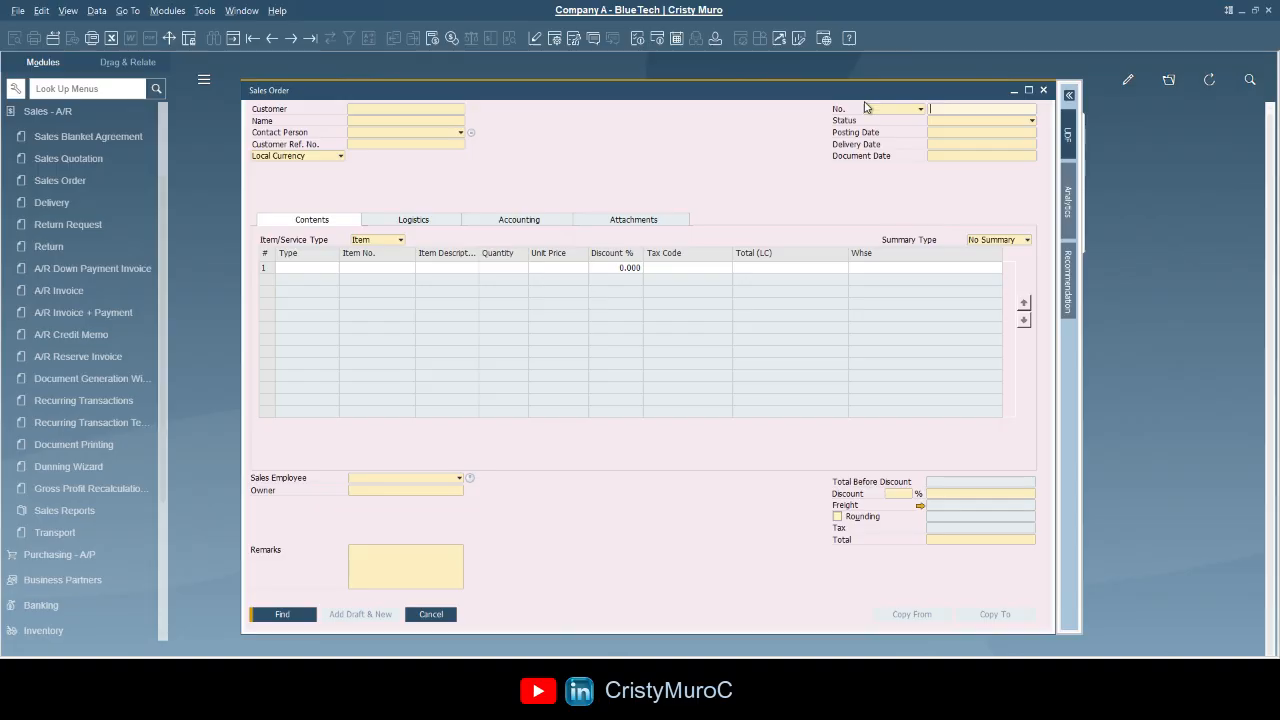
{"action": "type", "text": "2088"}
{"action": "left_click", "coordinate": [307, 600]}
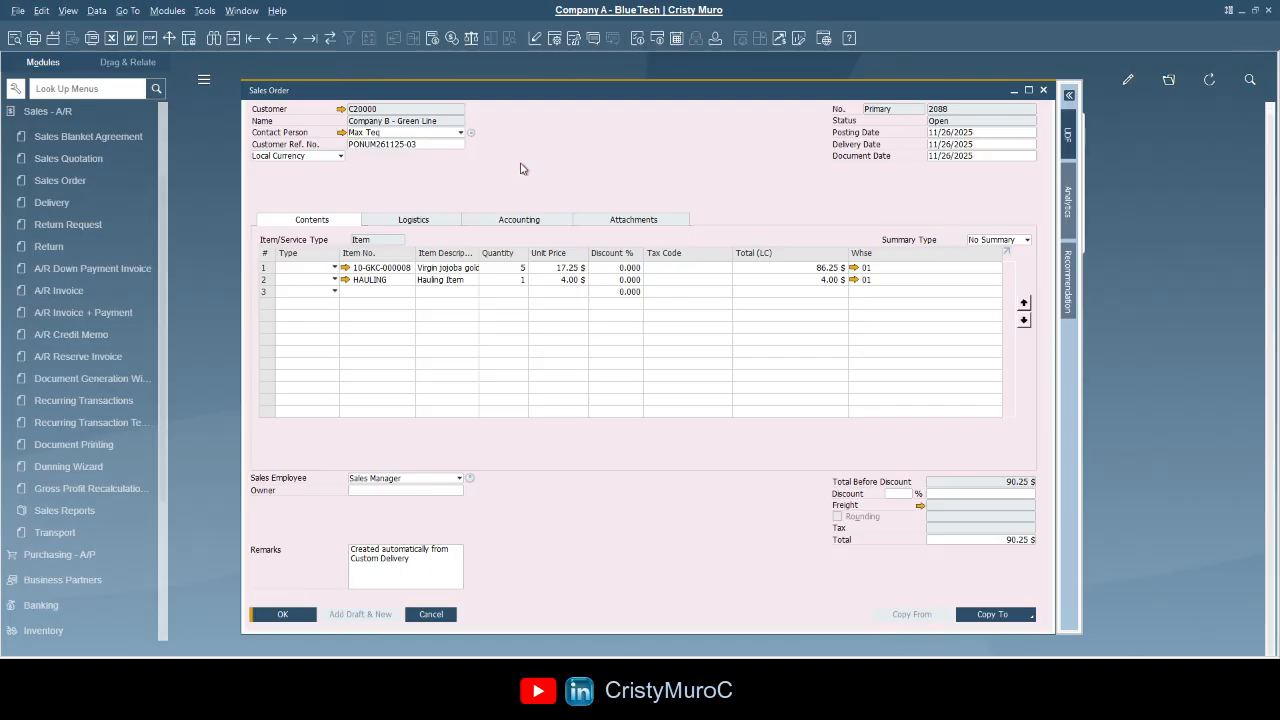
- Start a blank sales order, choose the new customer, and set delivery date to 01/25/2026
{"action": "left_click", "coordinate": [232, 38]}
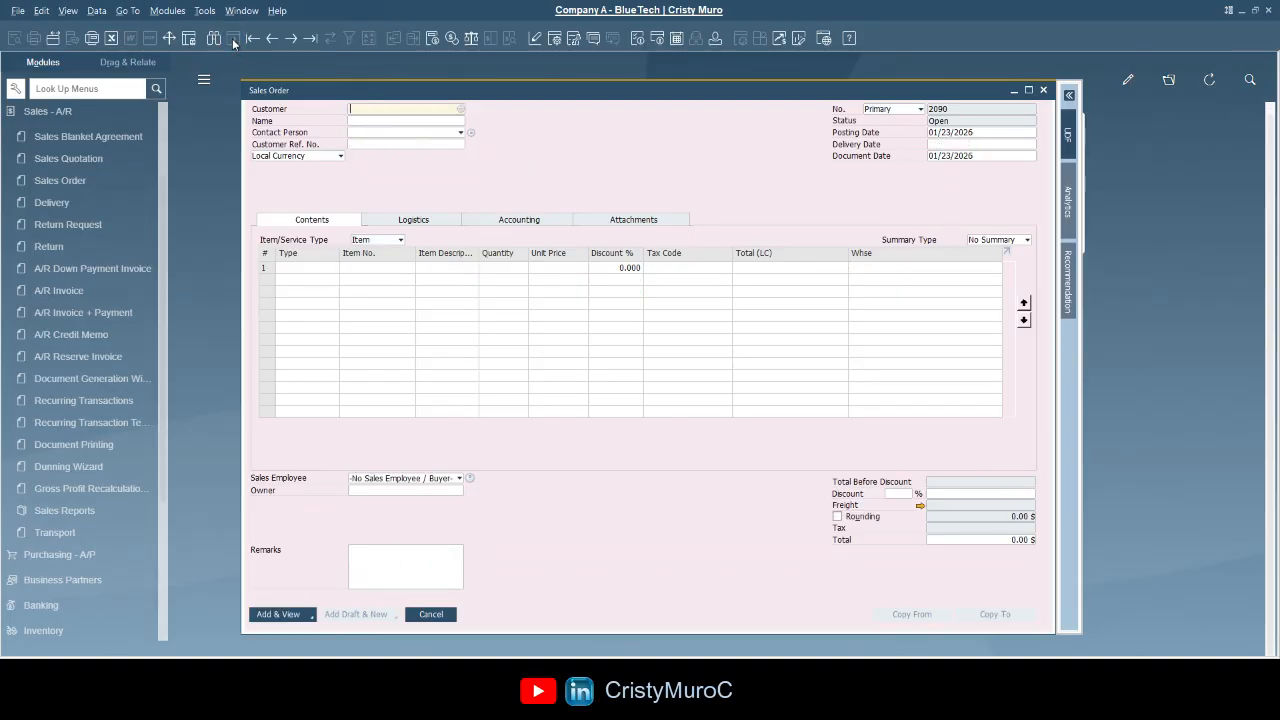
{"action": "left_click", "coordinate": [366, 110]}
{"action": "type", "text": "C999998"}
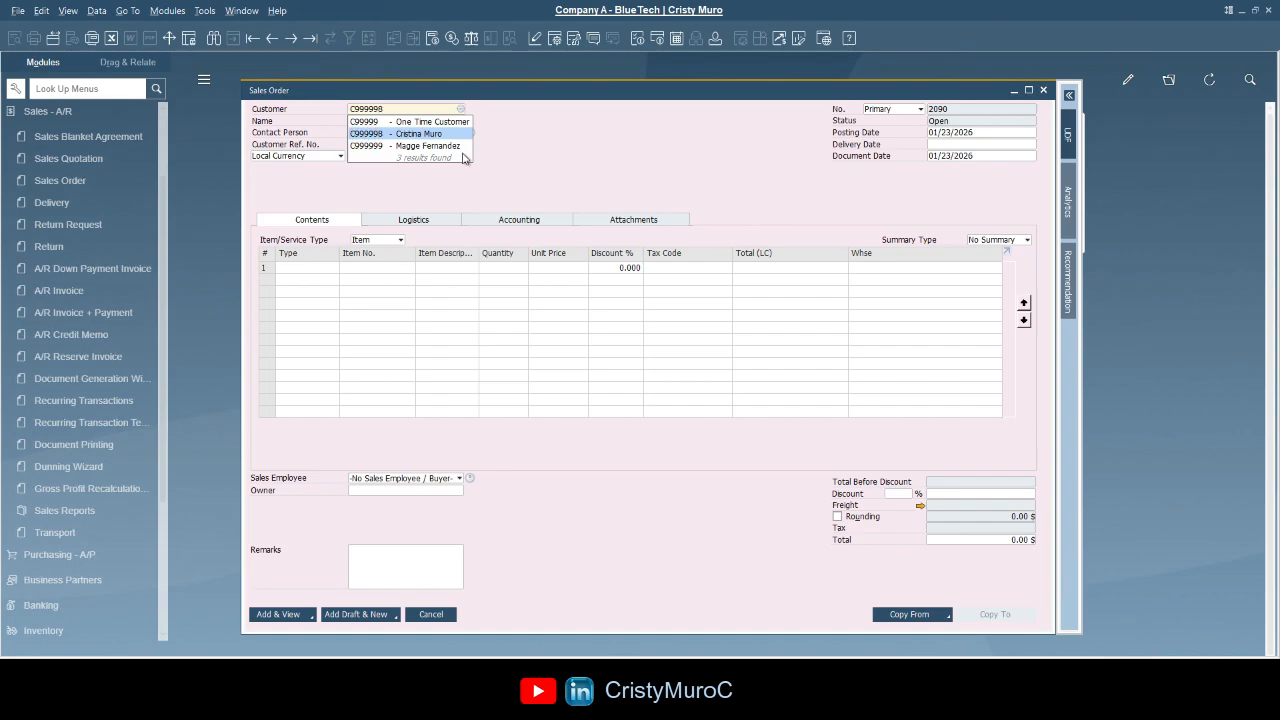
{"action": "key", "text": "Tab"}
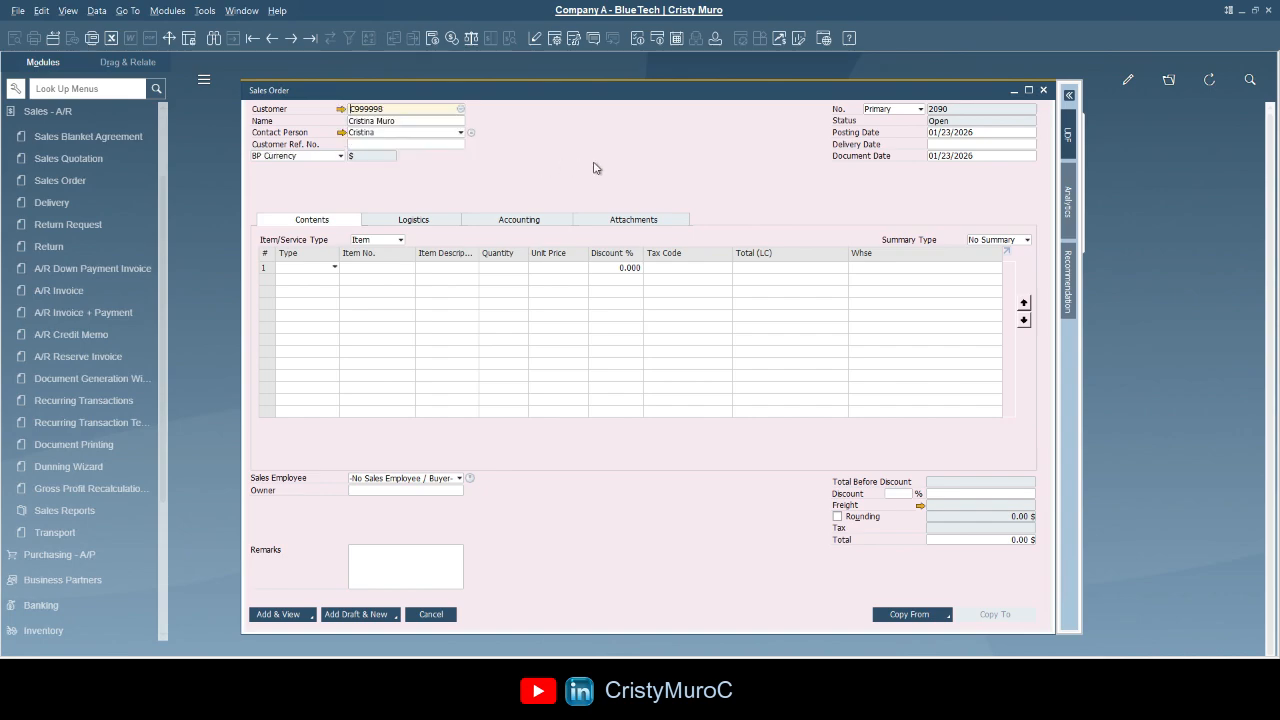
{"action": "left_click", "coordinate": [984, 133]}
{"action": "left_click", "coordinate": [952, 144]}
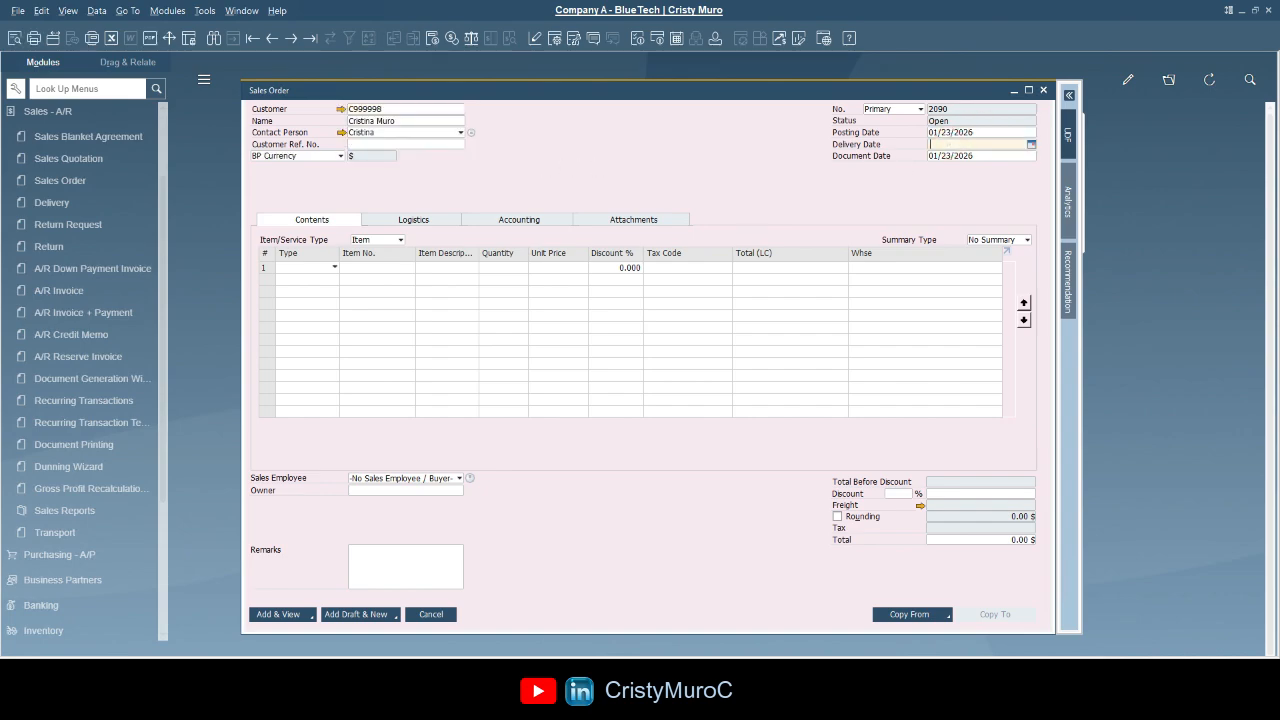
{"action": "type", "text": "25"}
{"action": "key", "text": "Tab"}
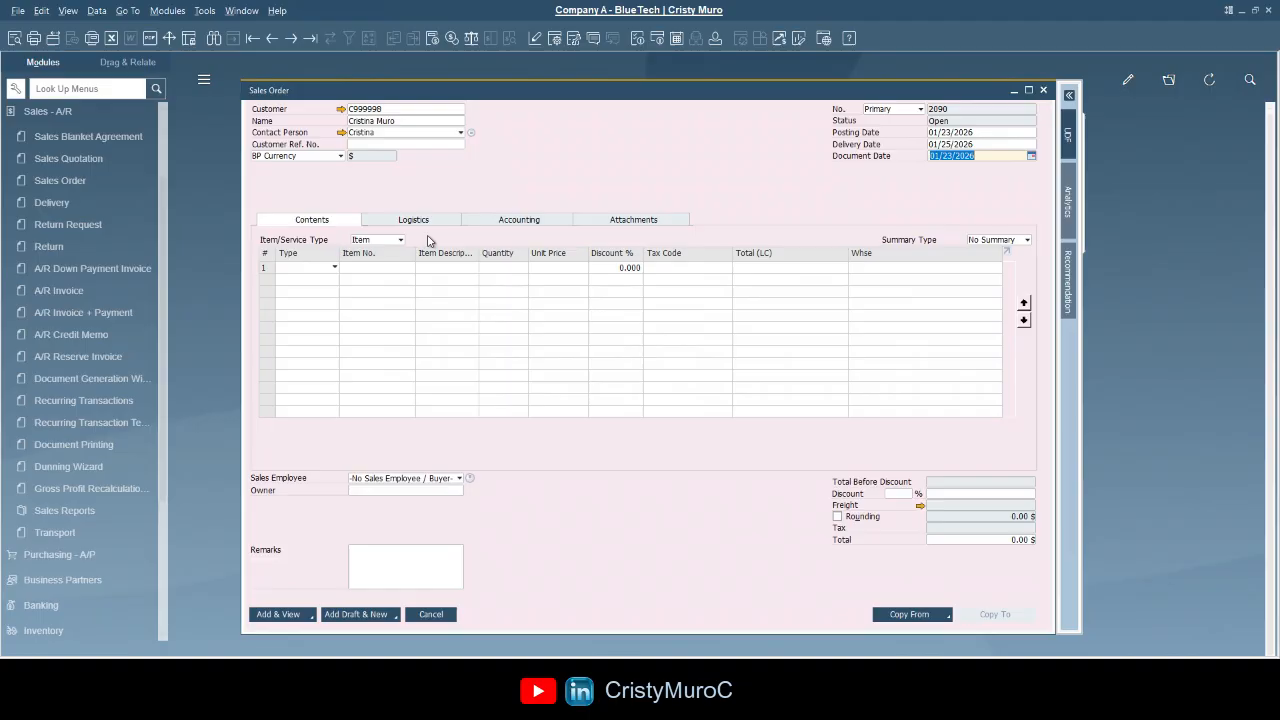
- Add a line of 100 units of IBU200 with tax code Exempt and save the order
{"action": "left_click", "coordinate": [375, 268]}
{"action": "type", "text": "IBU"}
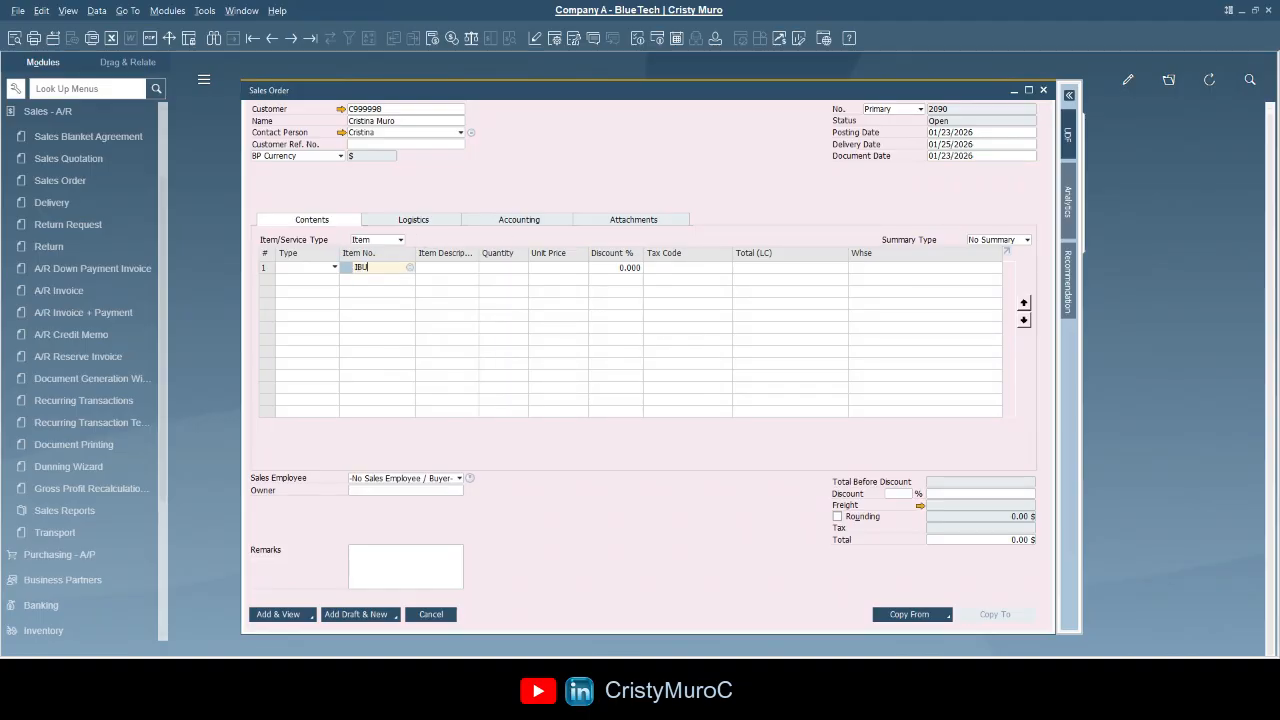
{"action": "type", "text": "200"}
{"action": "key", "text": "Tab"}
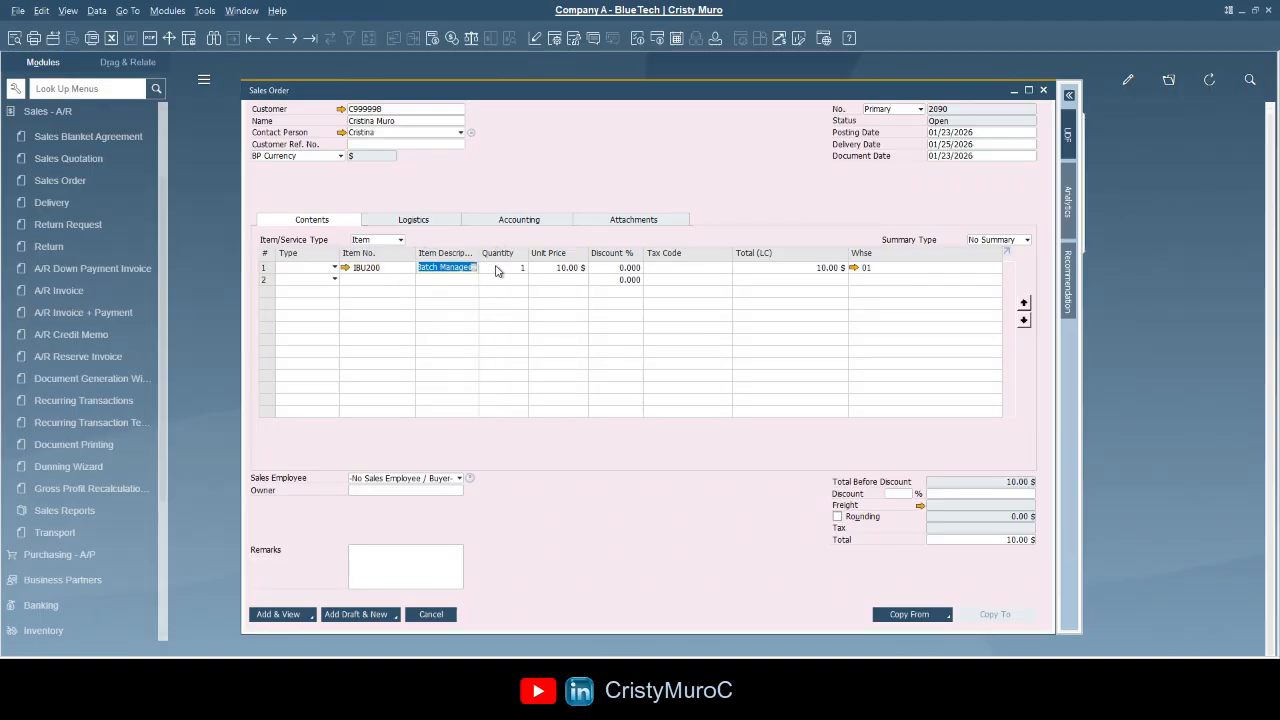
{"action": "left_click", "coordinate": [512, 266]}
{"action": "type", "text": "100"}
{"action": "key", "text": "Tab"}
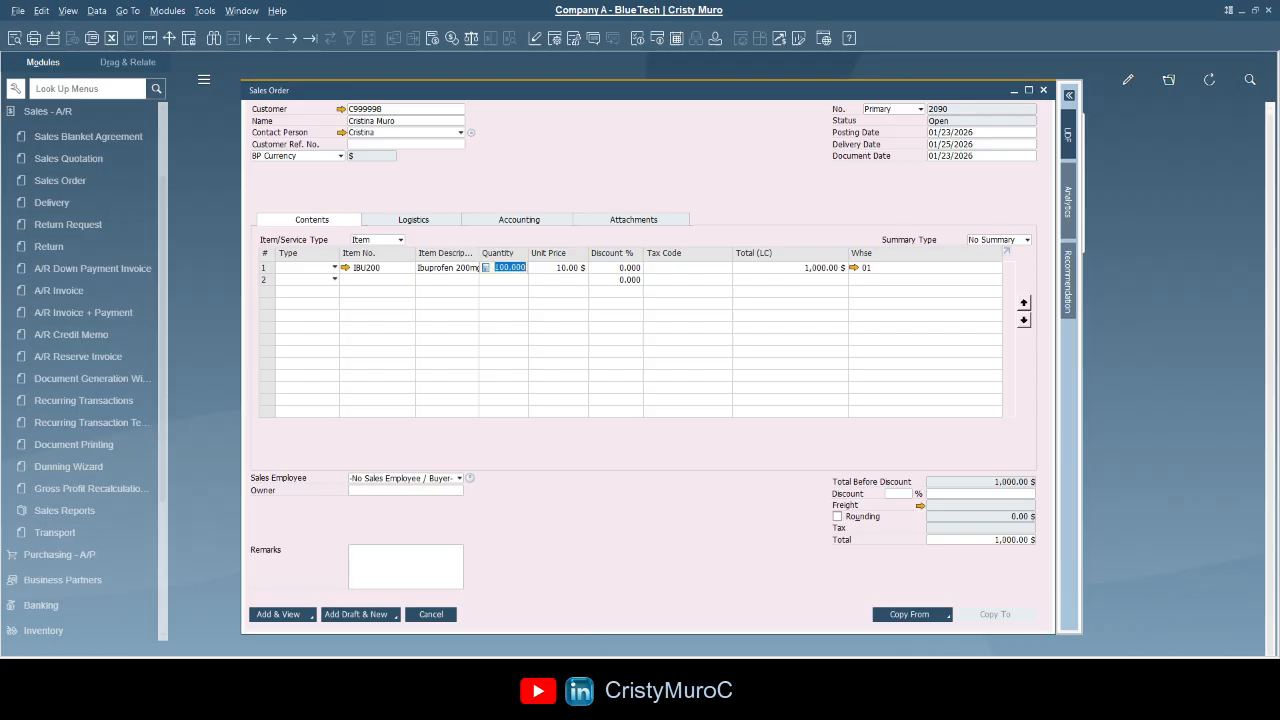
{"action": "left_click", "coordinate": [712, 267]}
{"action": "type", "text": "EX"}
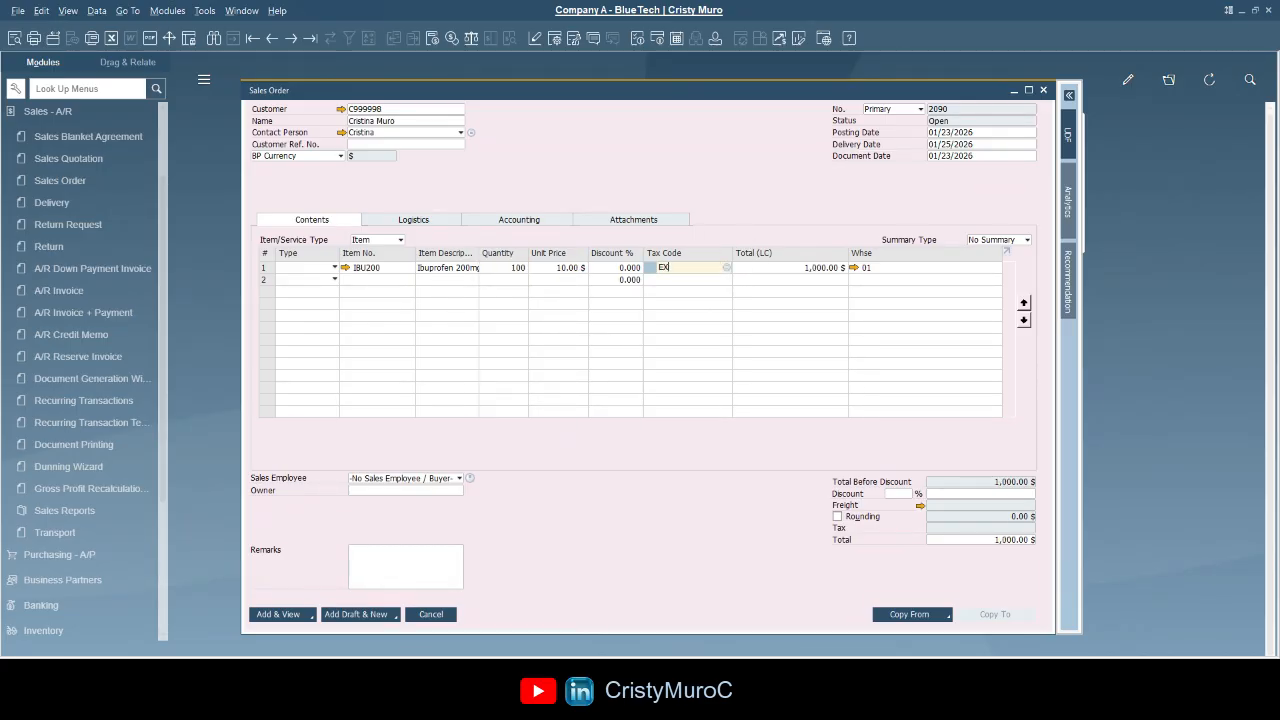
{"action": "key", "text": "Tab"}
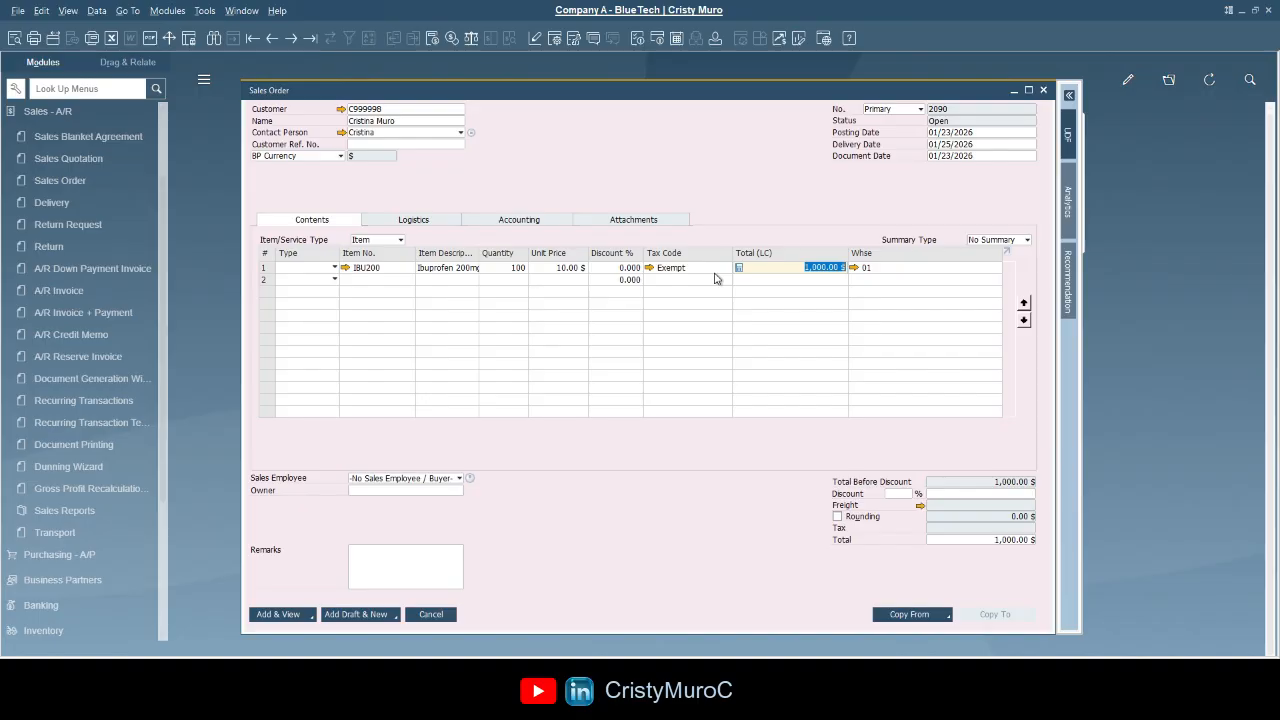
{"action": "left_click", "coordinate": [285, 616]}
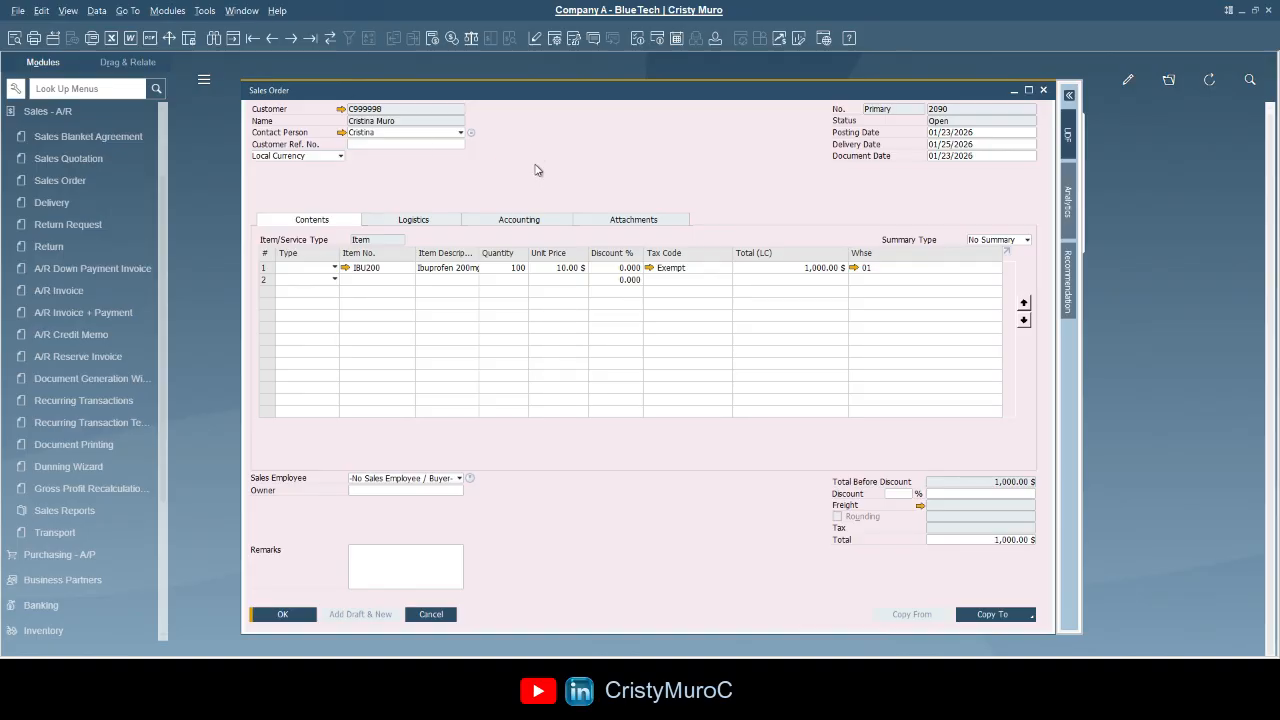
- Search by order number and load sales order 2090 for review
{"action": "left_click", "coordinate": [235, 41]}
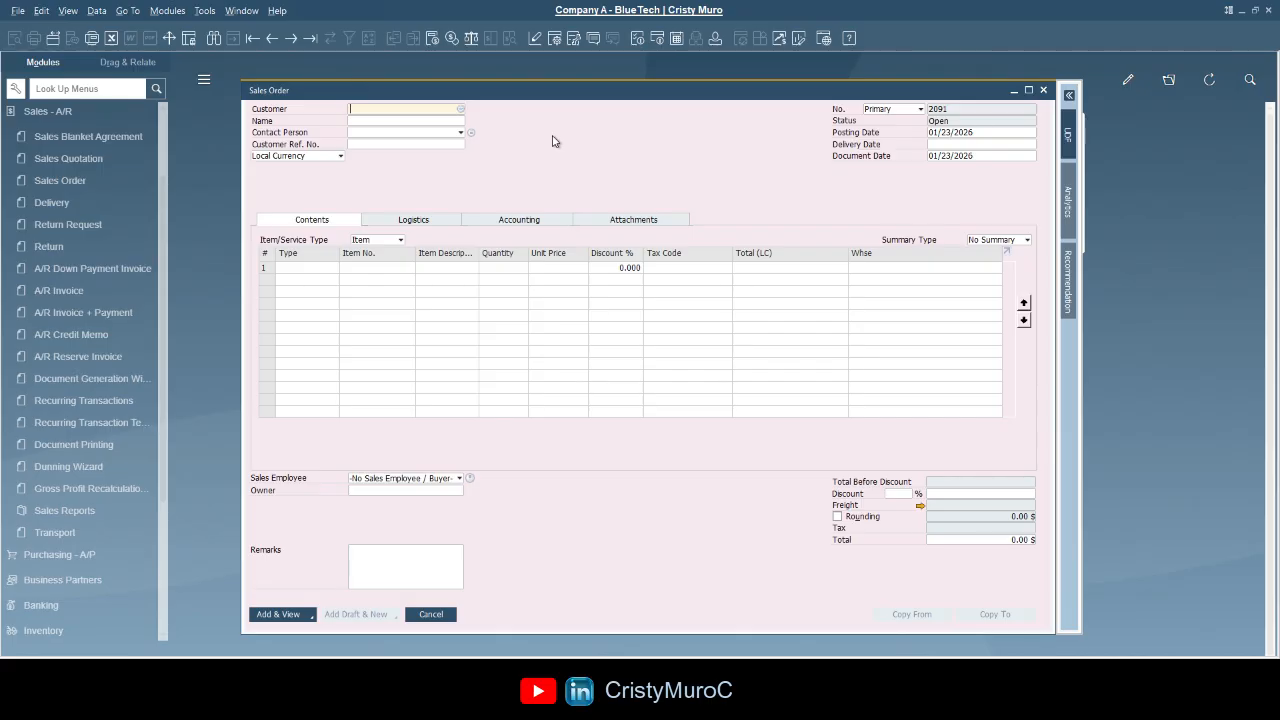
{"action": "left_click", "coordinate": [214, 42]}
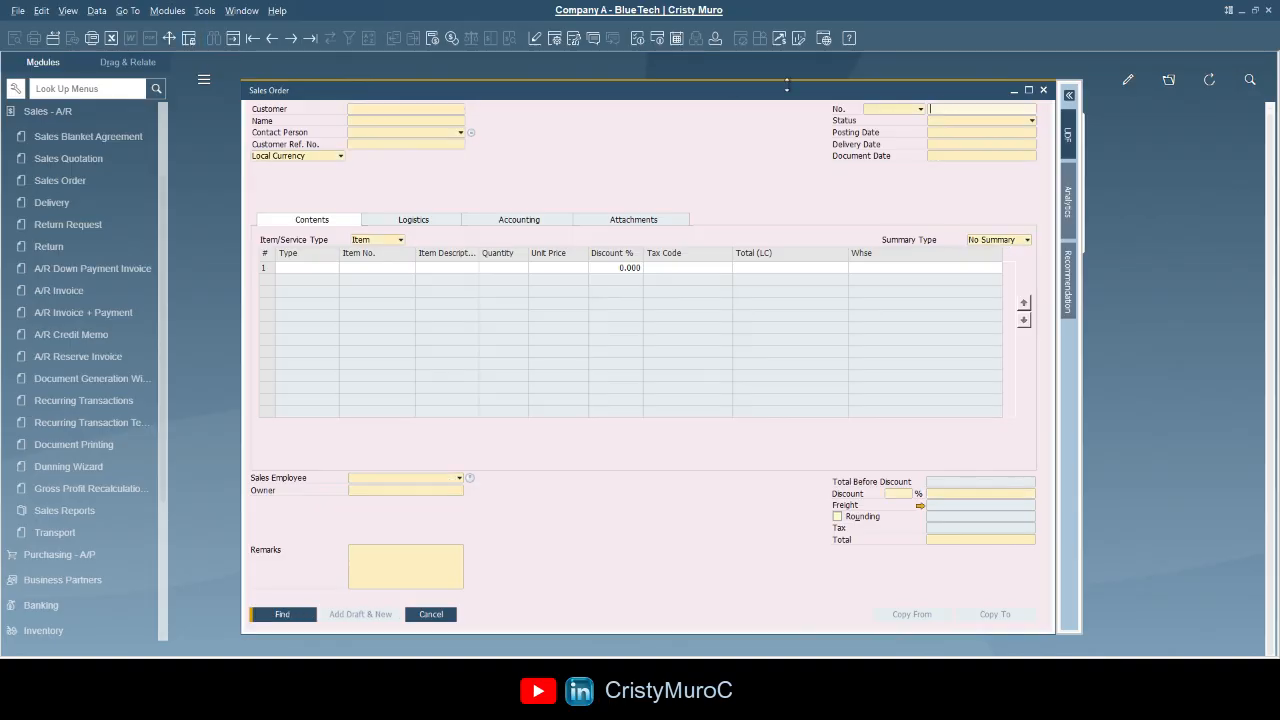
{"action": "left_click", "coordinate": [950, 108]}
{"action": "type", "text": "2090"}
{"action": "left_click", "coordinate": [283, 615]}
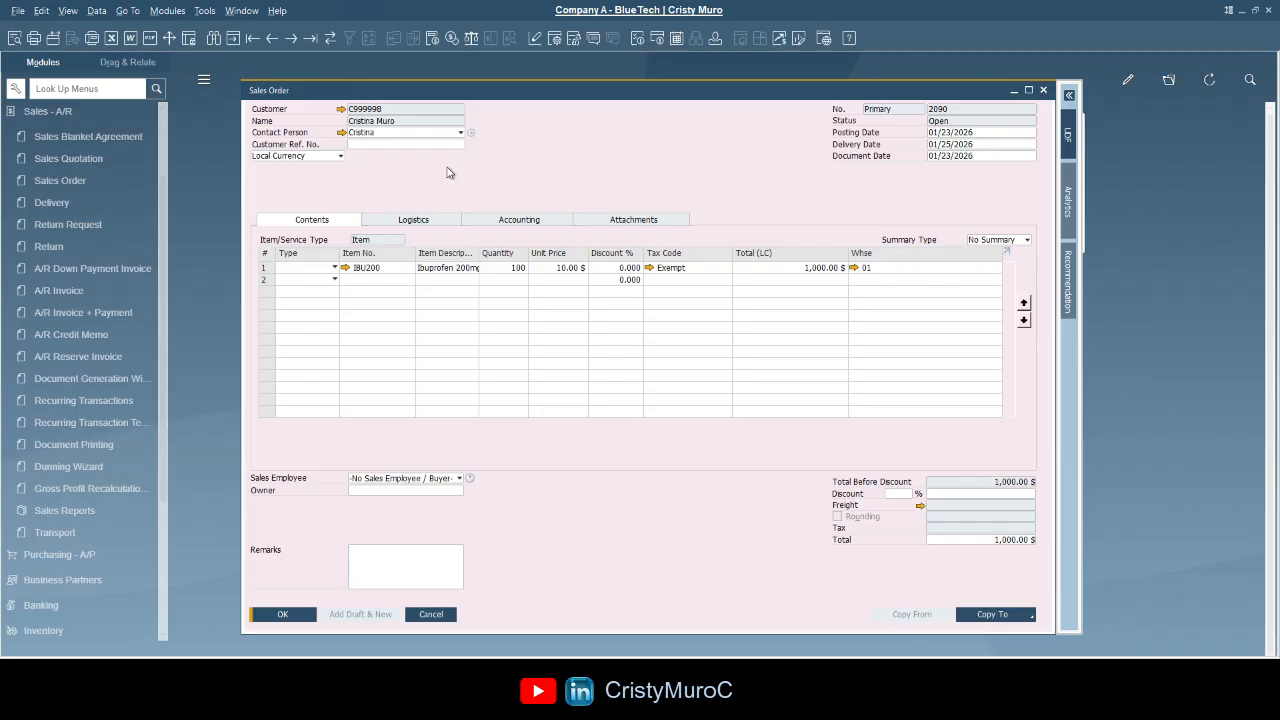
- Change the IBU200 quantity to 200, keep it despite the availability warning, update and close the order
{"action": "left_click", "coordinate": [503, 268]}
{"action": "type", "text": "200"}
{"action": "key", "text": "Tab"}
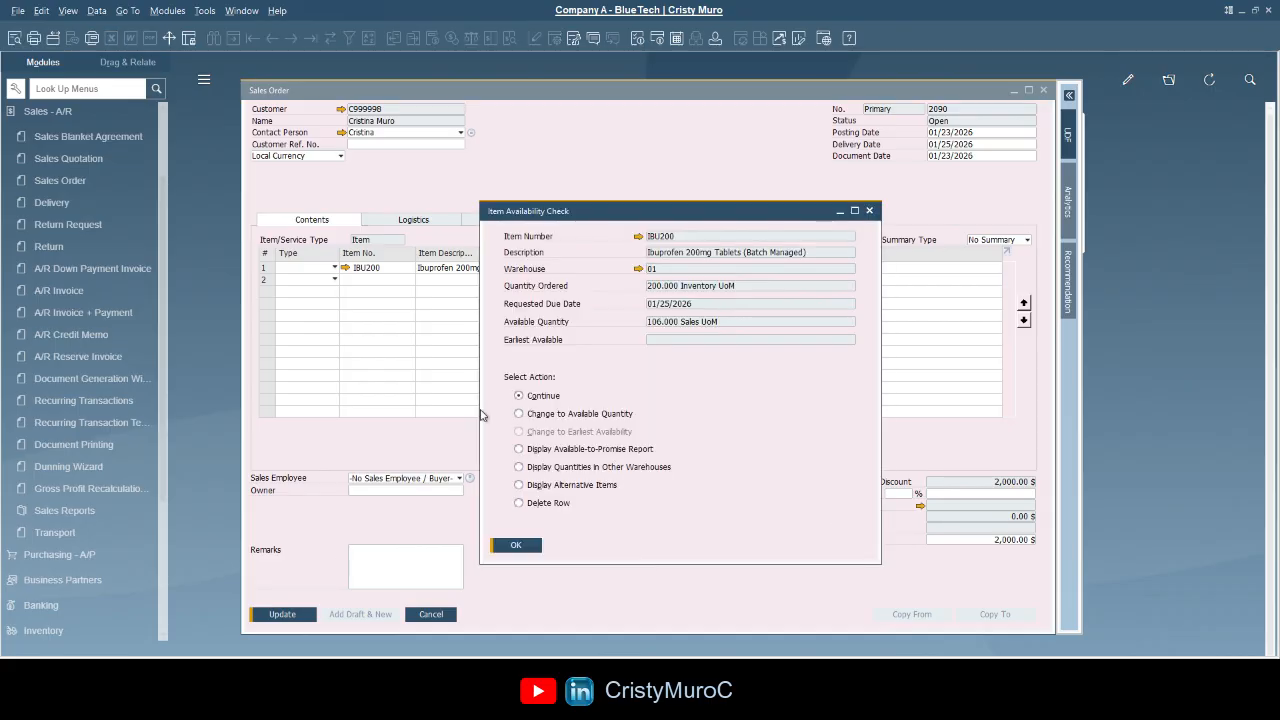
{"action": "left_click", "coordinate": [500, 545]}
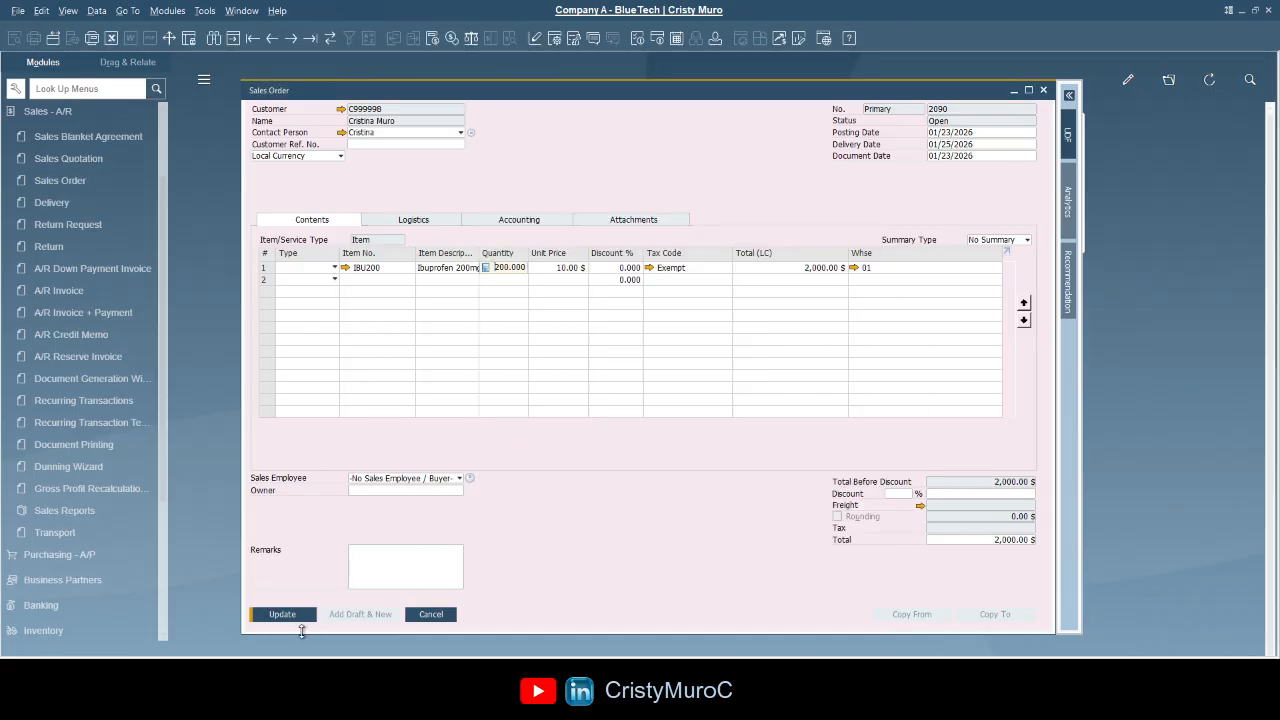
{"action": "left_click", "coordinate": [298, 616]}
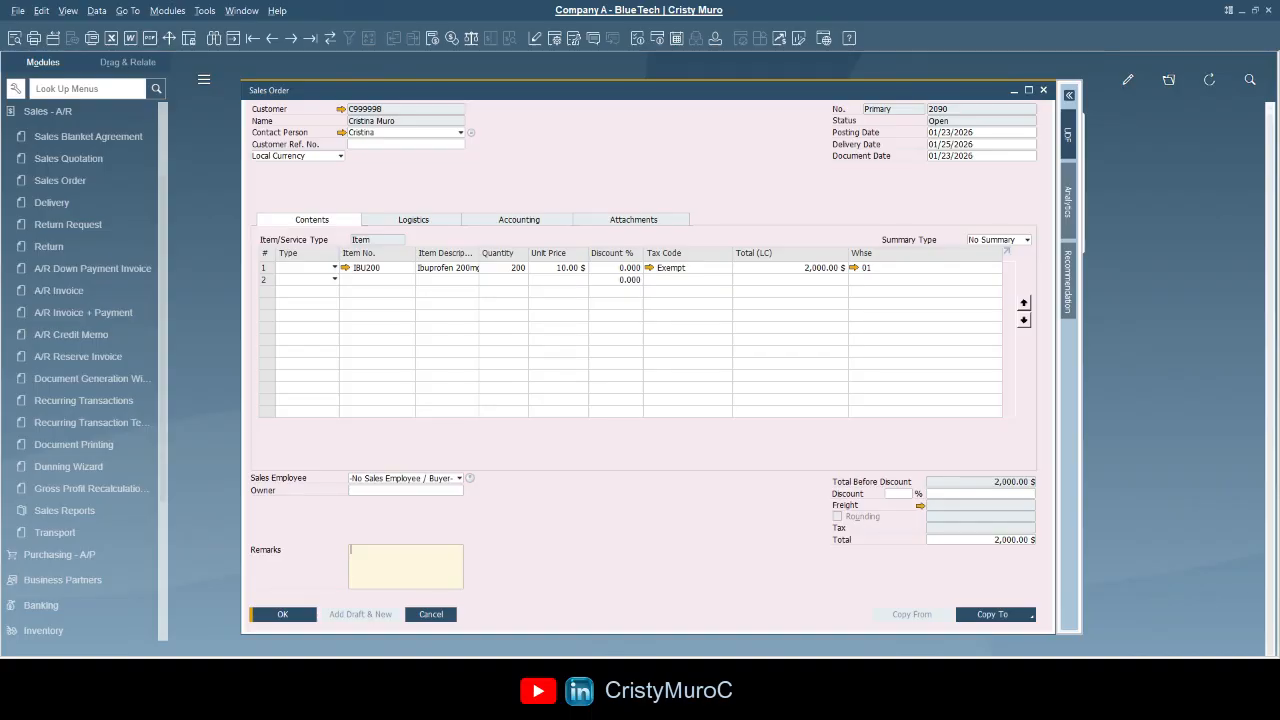
{"action": "left_click", "coordinate": [292, 614]}
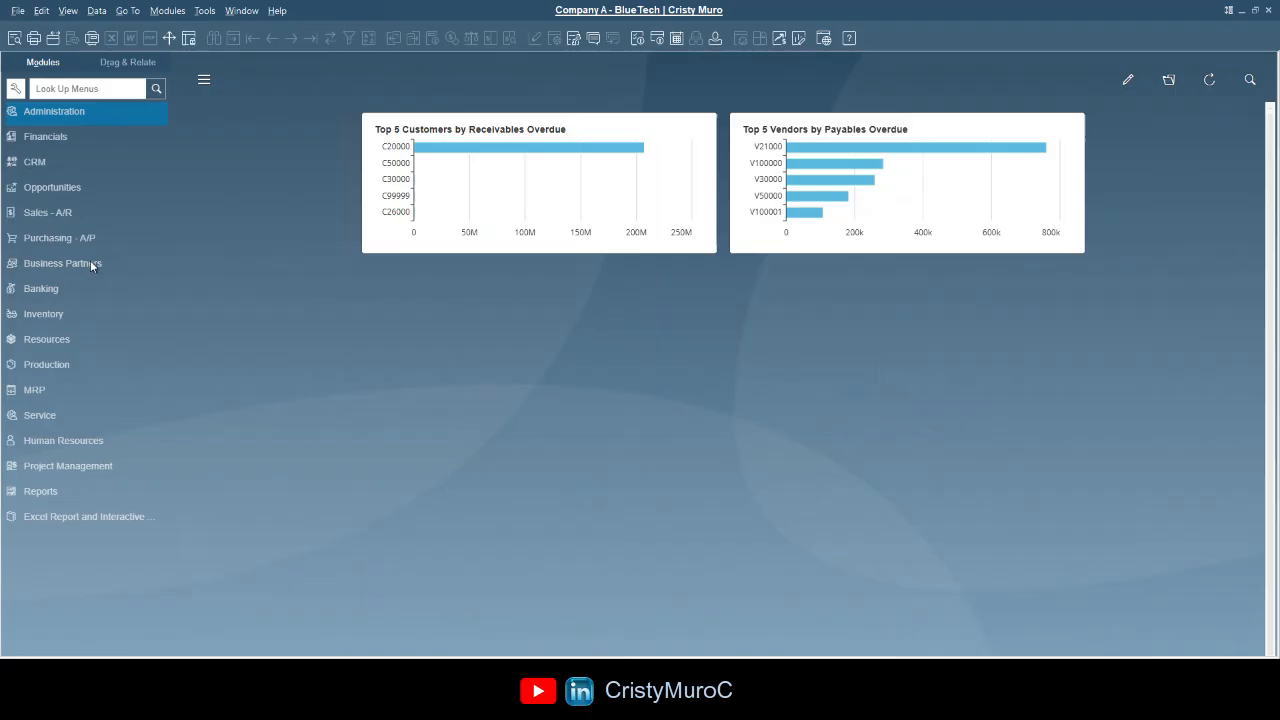
- Open Business Partner Master Data and look up the Construction-group customer by entering its code
{"action": "left_click", "coordinate": [77, 263]}
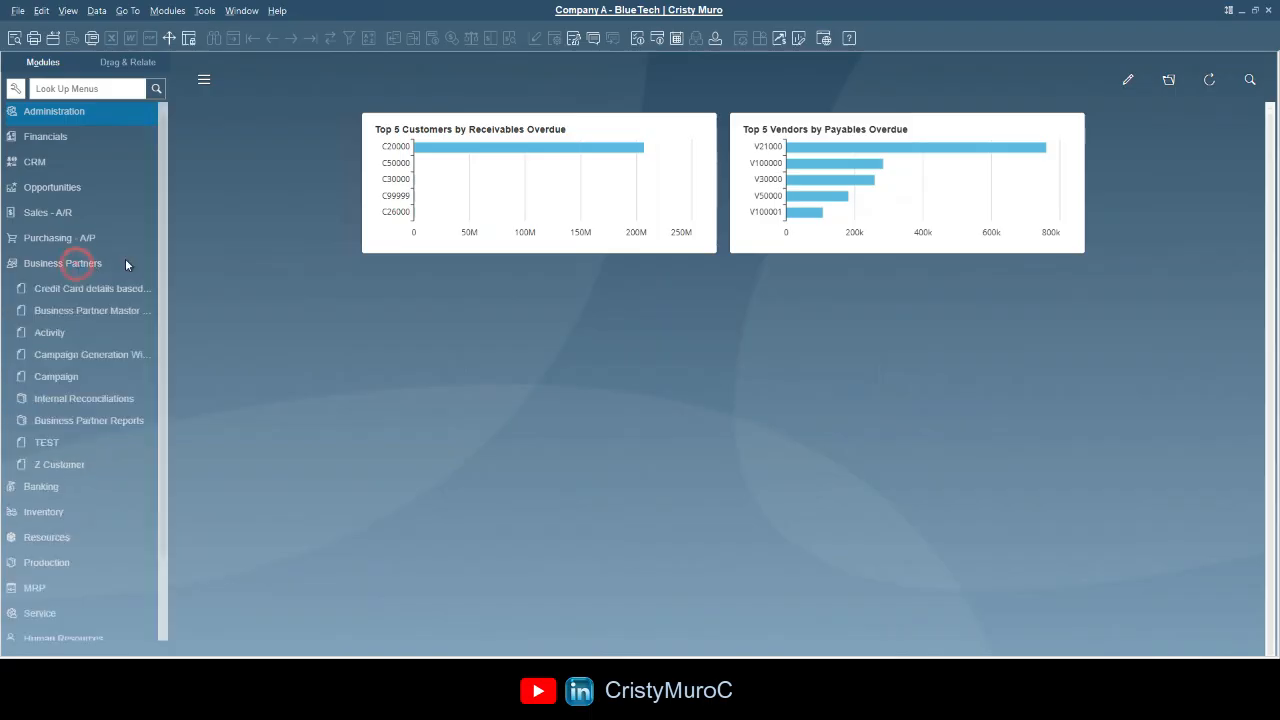
{"action": "left_click", "coordinate": [98, 221]}
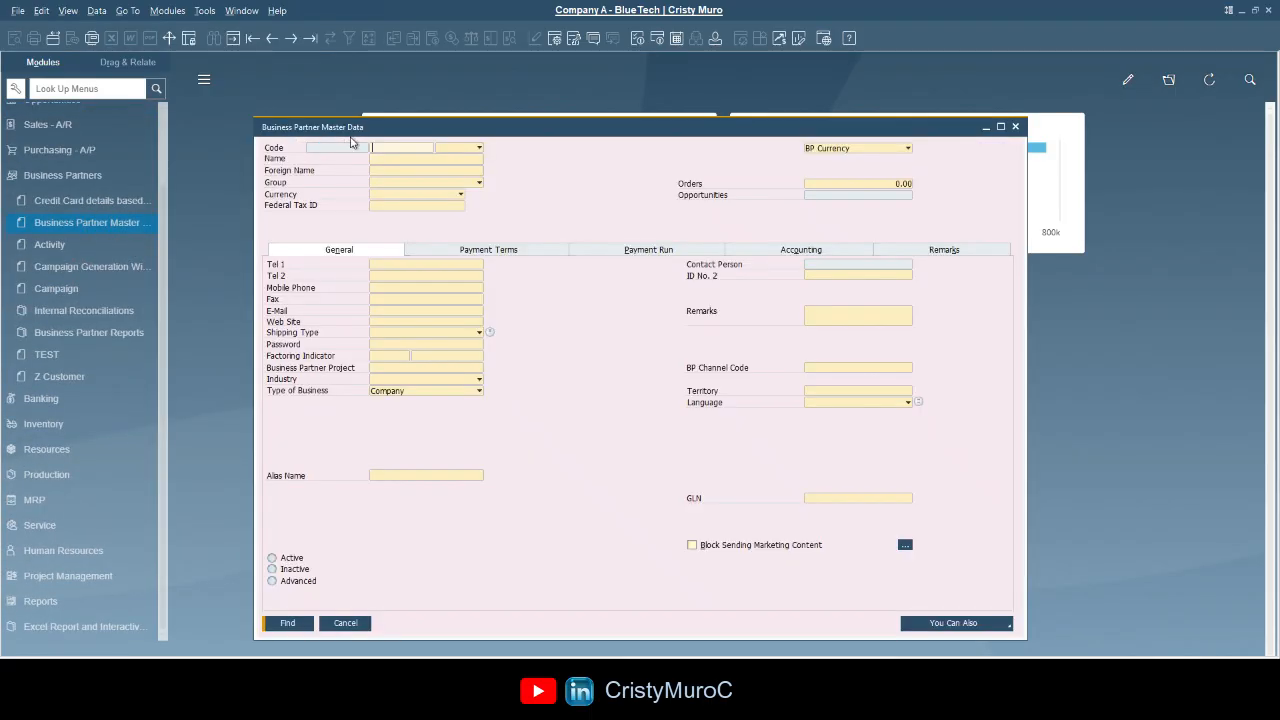
{"action": "left_click_drag", "start_coordinate": [370, 128], "coordinate": [331, 121]}
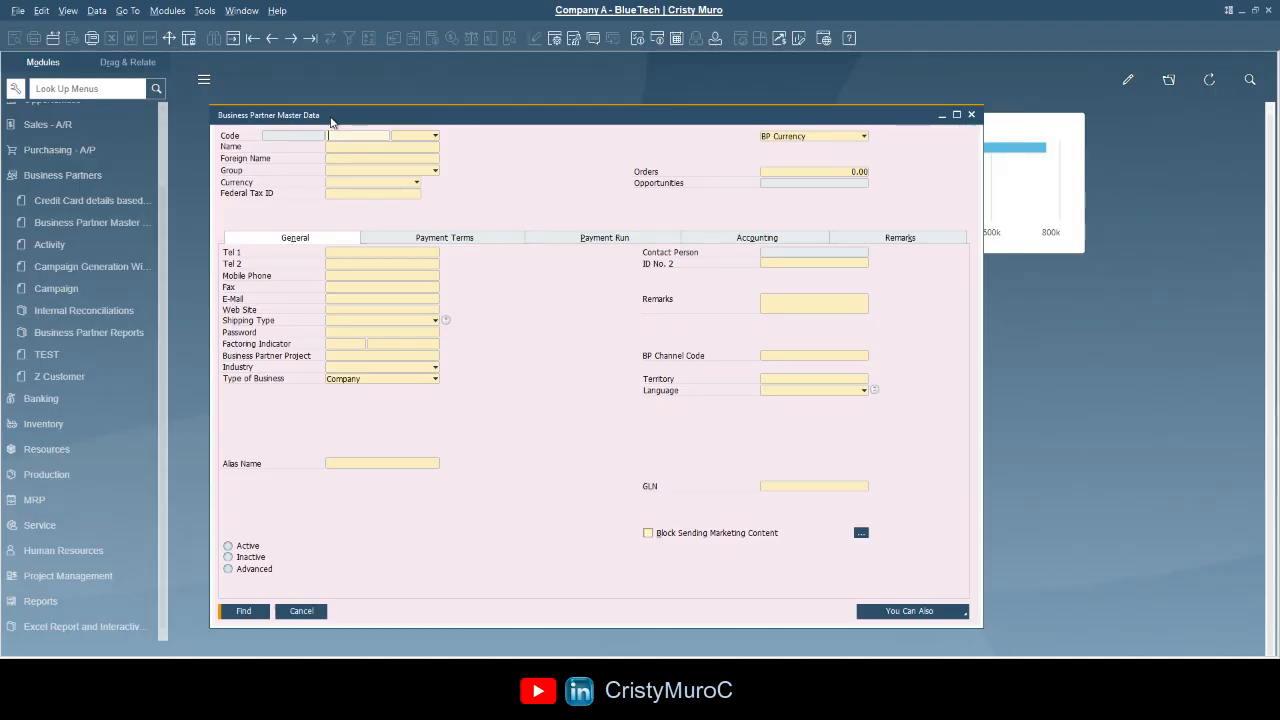
{"action": "left_click", "coordinate": [351, 135]}
{"action": "type", "text": "C888"}
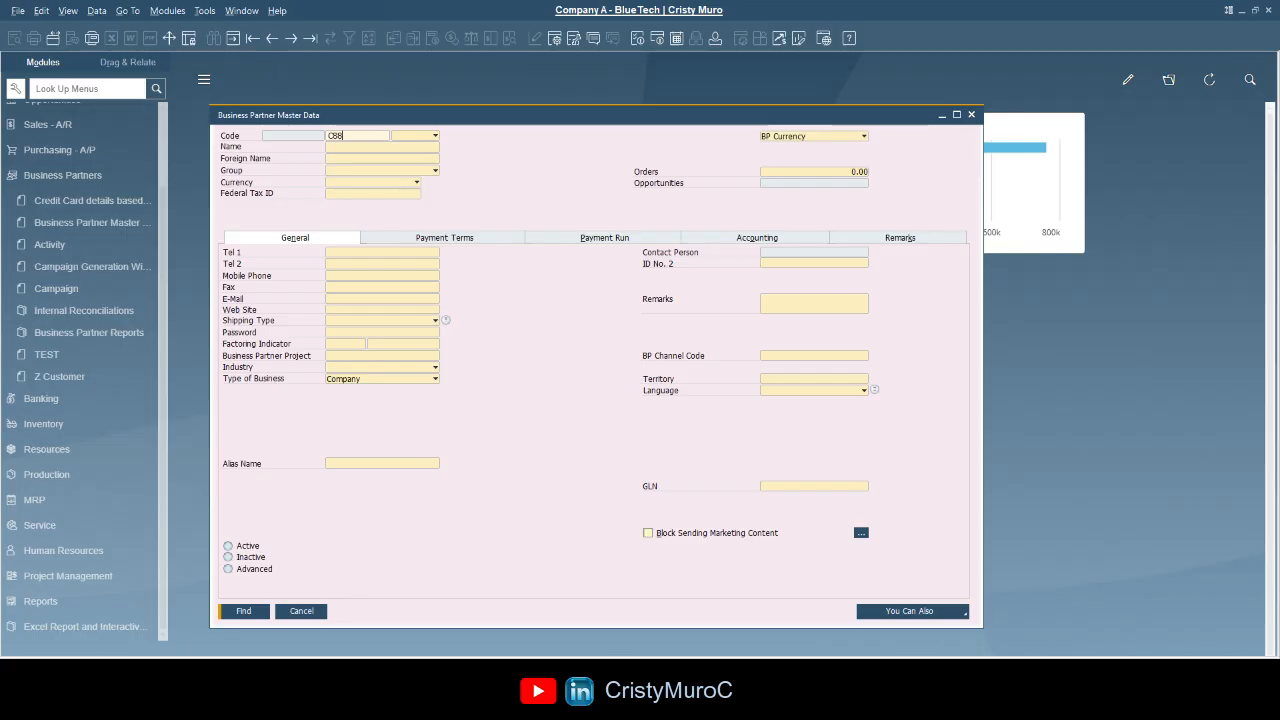
{"action": "type", "text": "8"}
{"action": "left_click", "coordinate": [243, 610]}
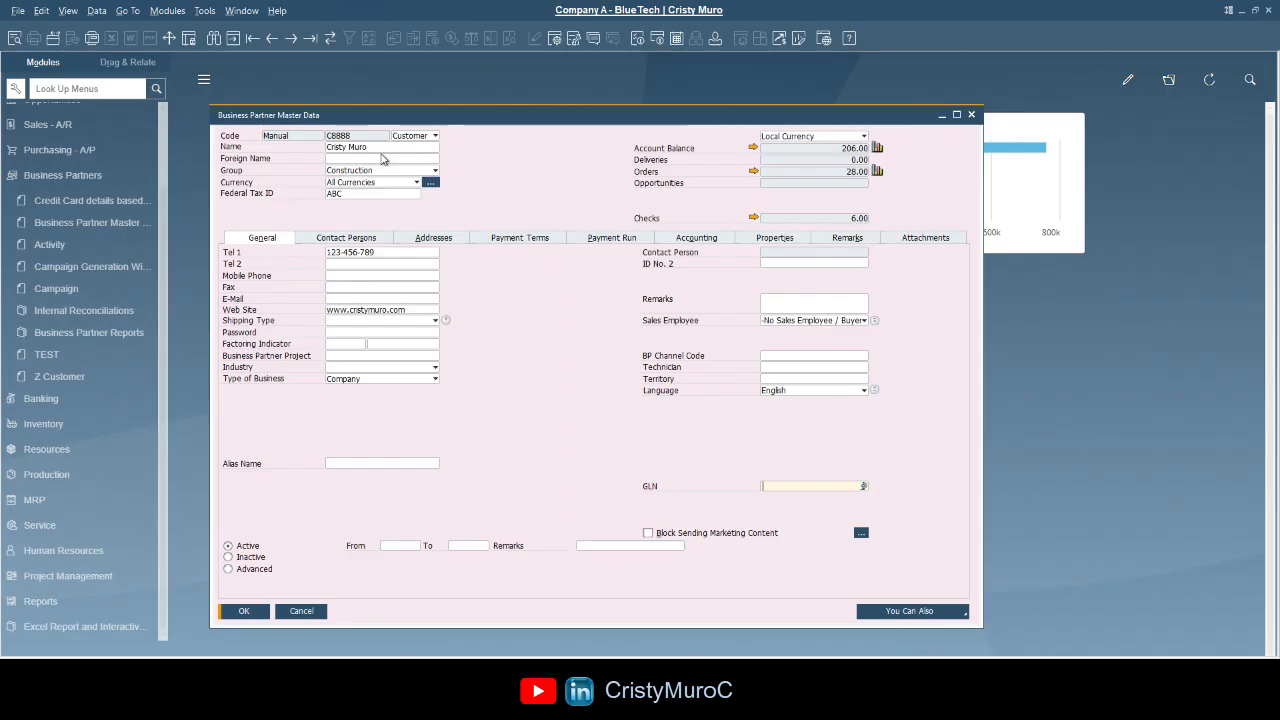
- Start typing a replacement customer name, then cancel so the form closes unsaved
{"action": "left_click", "coordinate": [371, 147]}
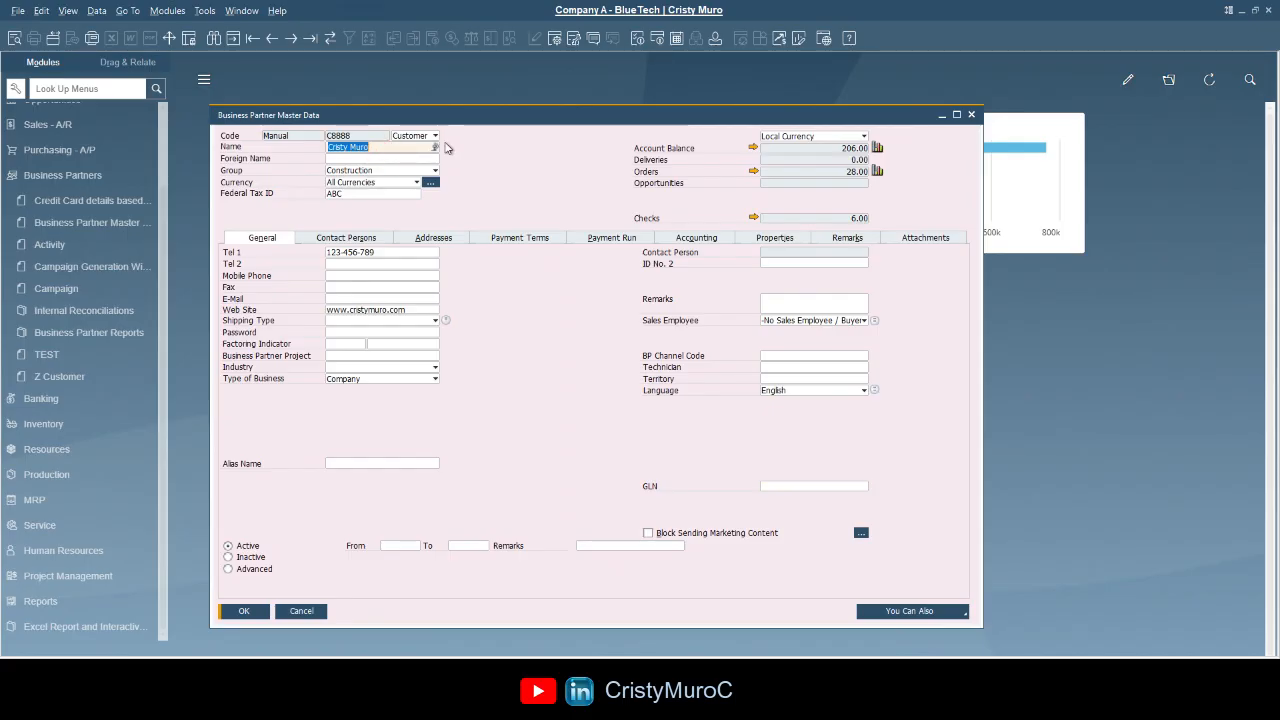
{"action": "type", "text": "Ma"}
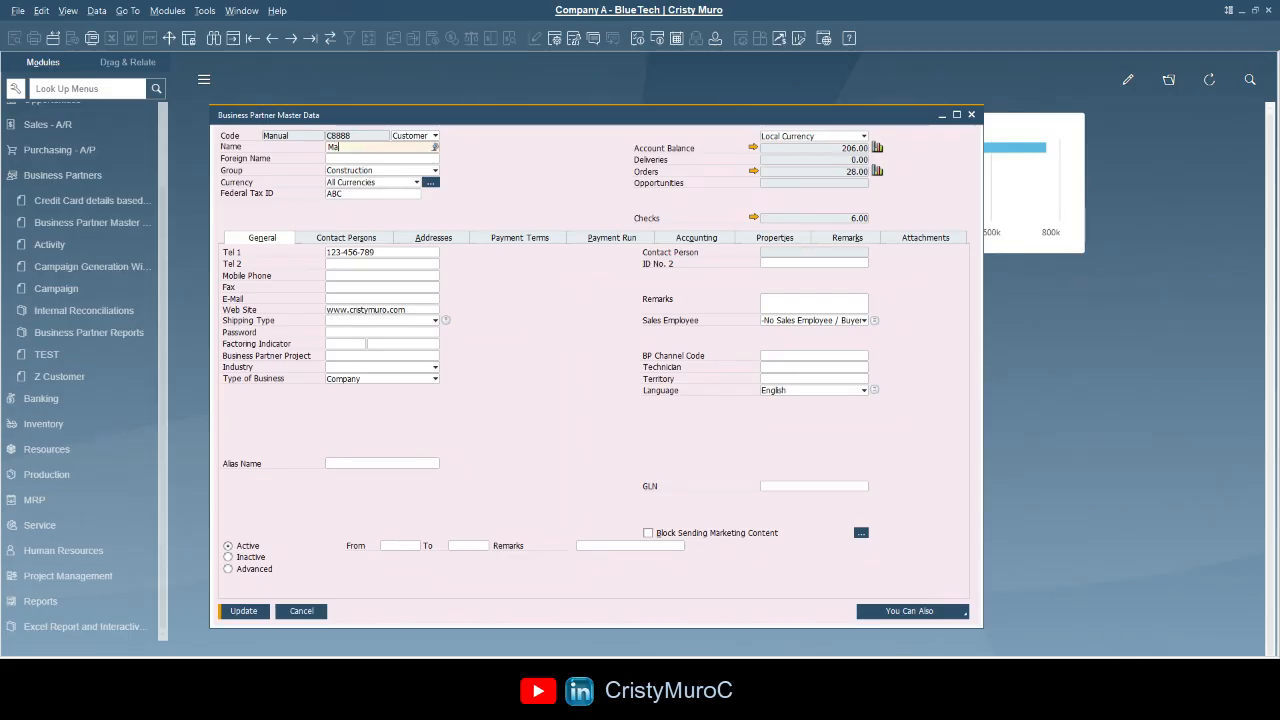
{"action": "type", "text": "gger"}
{"action": "left_click", "coordinate": [303, 611]}
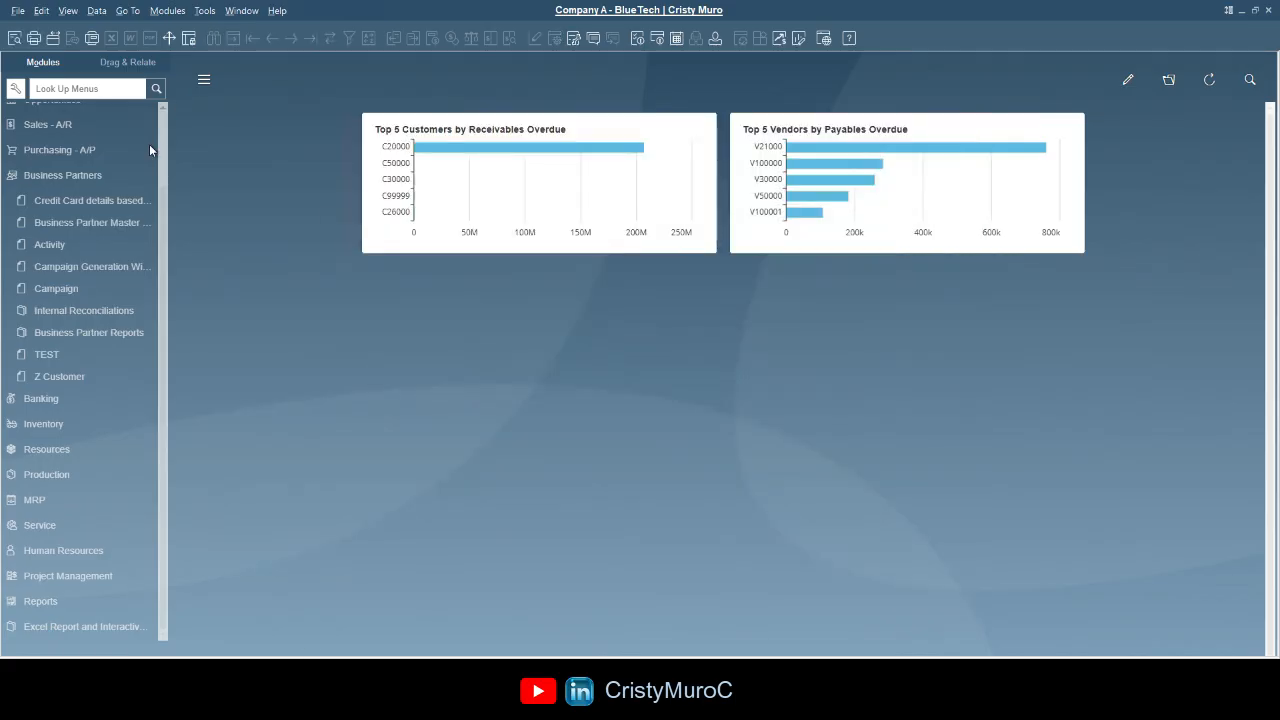
- Reopen Business Partner Master Data, search by customer code, then begin a new search by name
{"action": "left_click", "coordinate": [120, 226]}
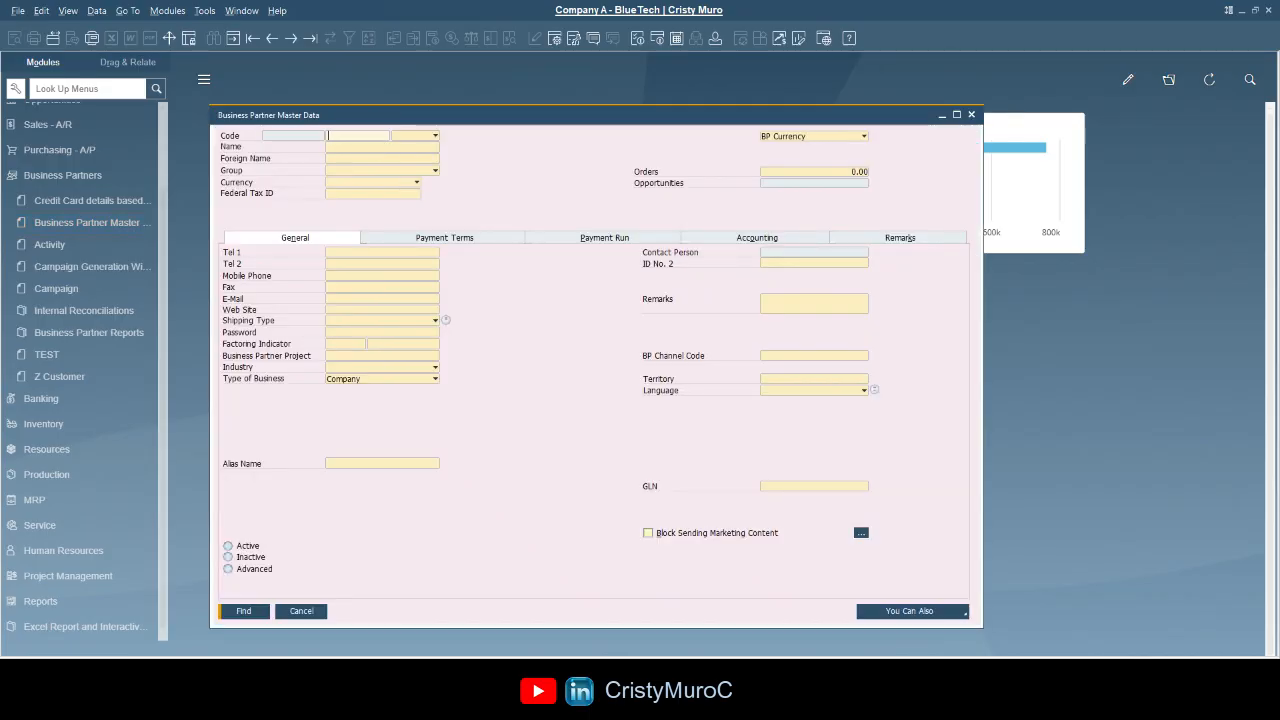
{"action": "type", "text": "c888"}
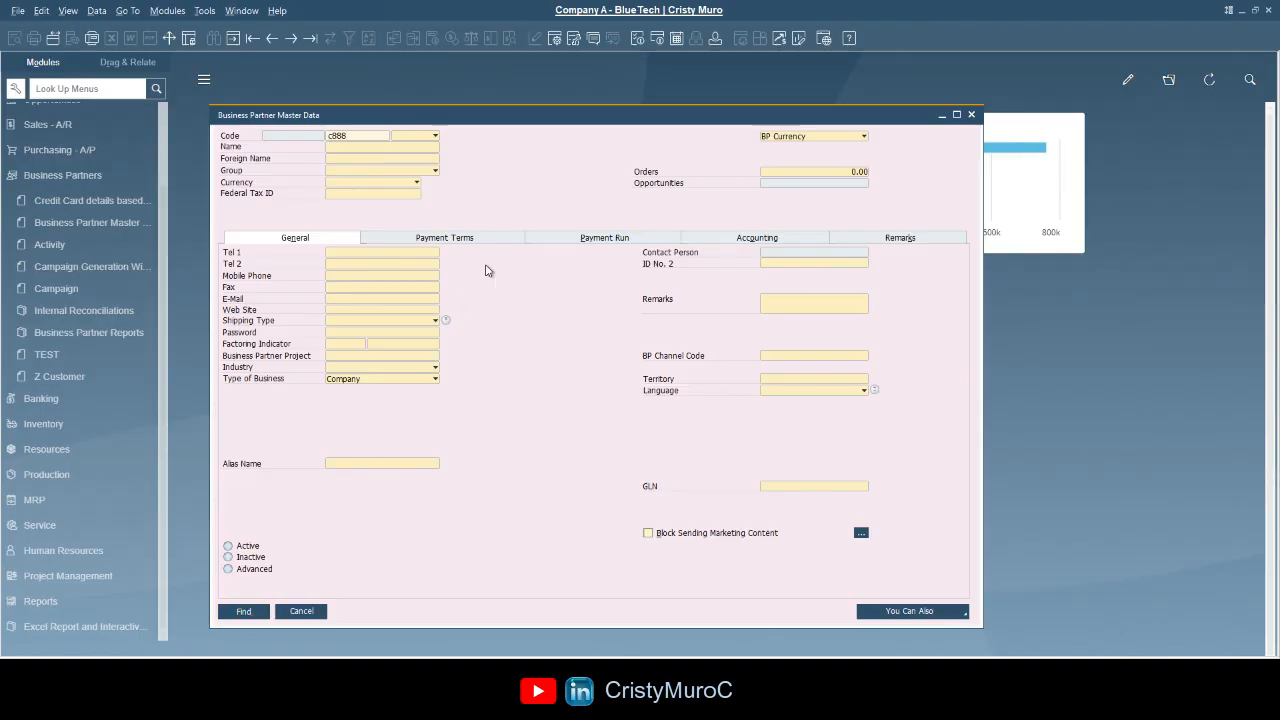
{"action": "key", "text": "Return"}
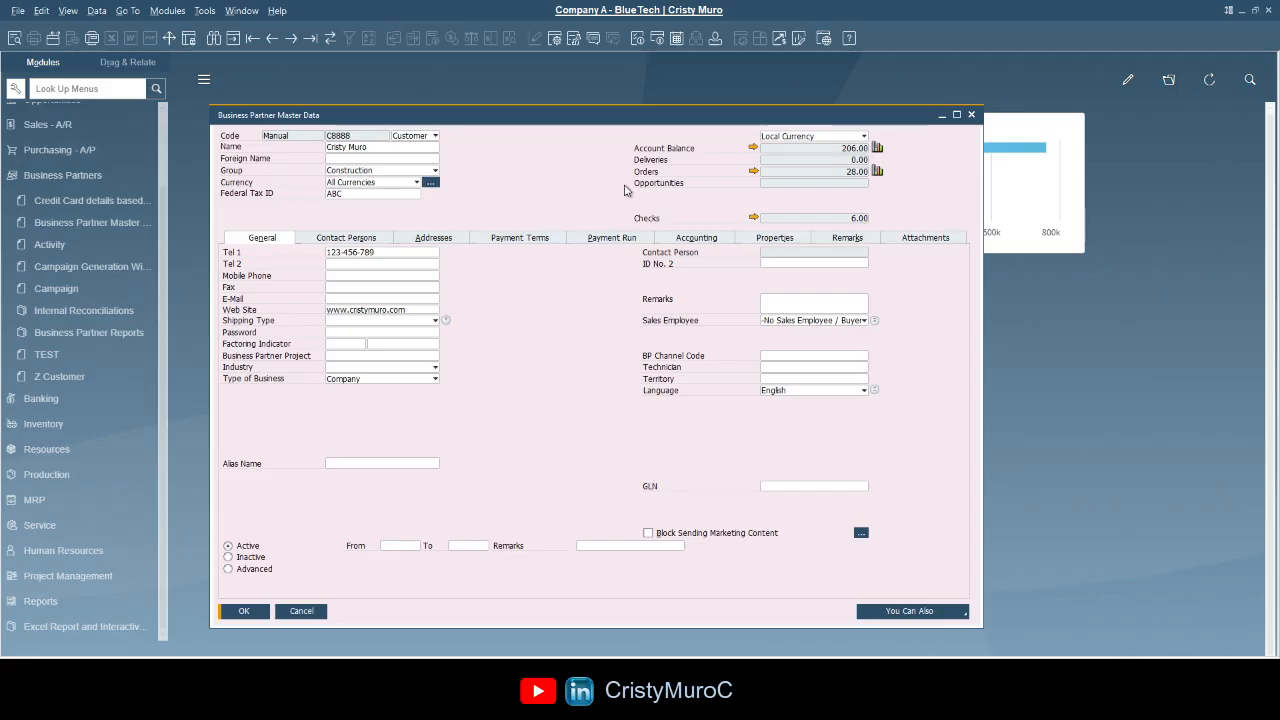
{"action": "left_click", "coordinate": [214, 40]}
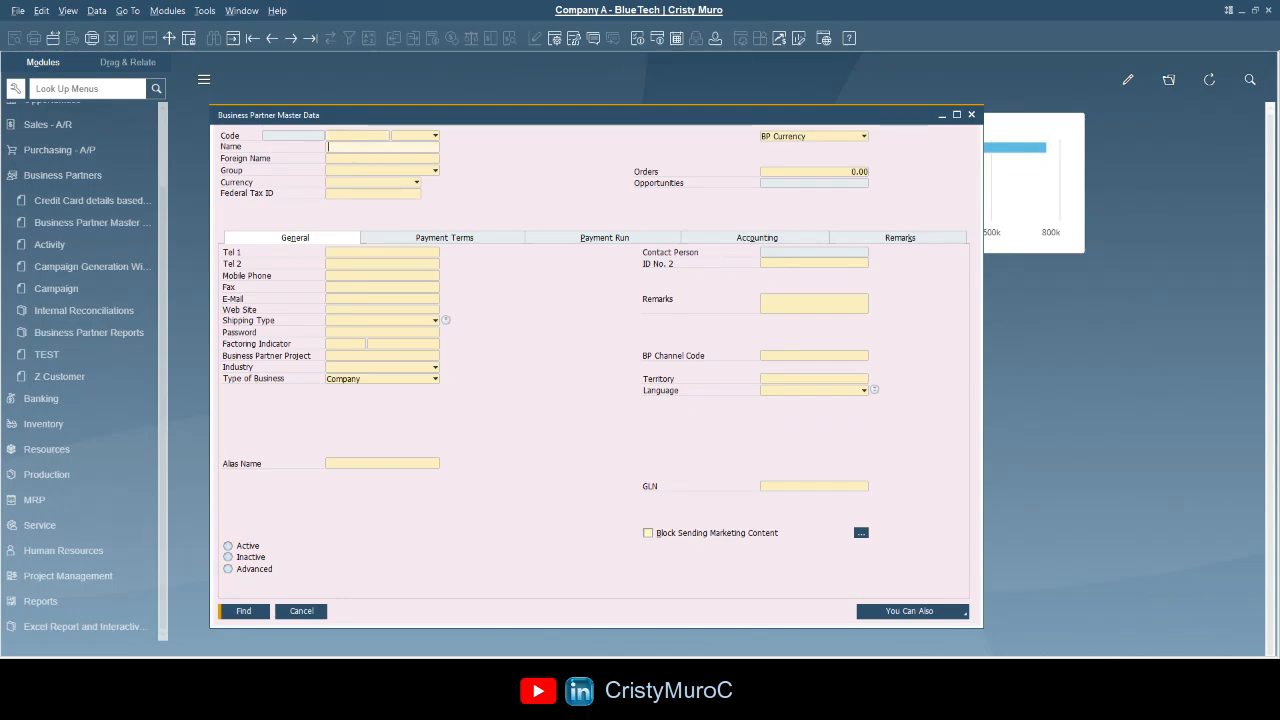
{"action": "type", "text": "Magge"}
- Retrieve the customer matching the name and append an 'M' to its Name field
{"action": "left_click", "coordinate": [265, 611]}
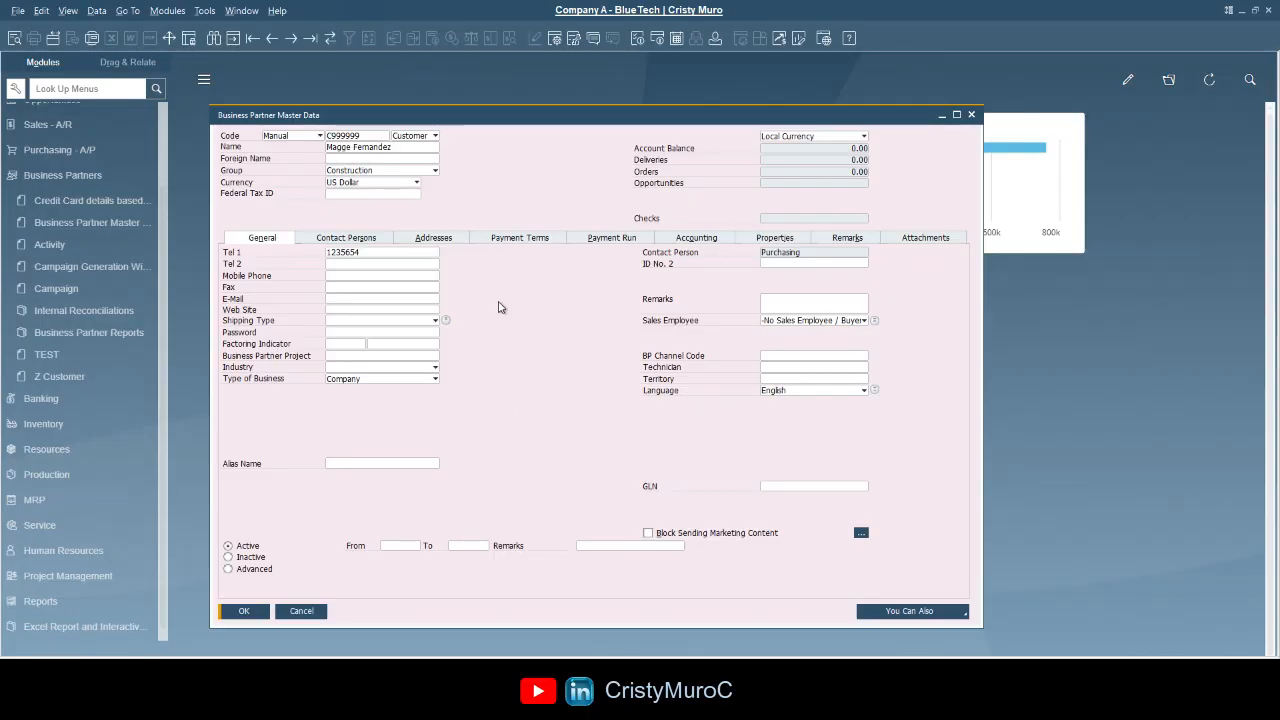
{"action": "triple_click", "coordinate": [418, 147]}
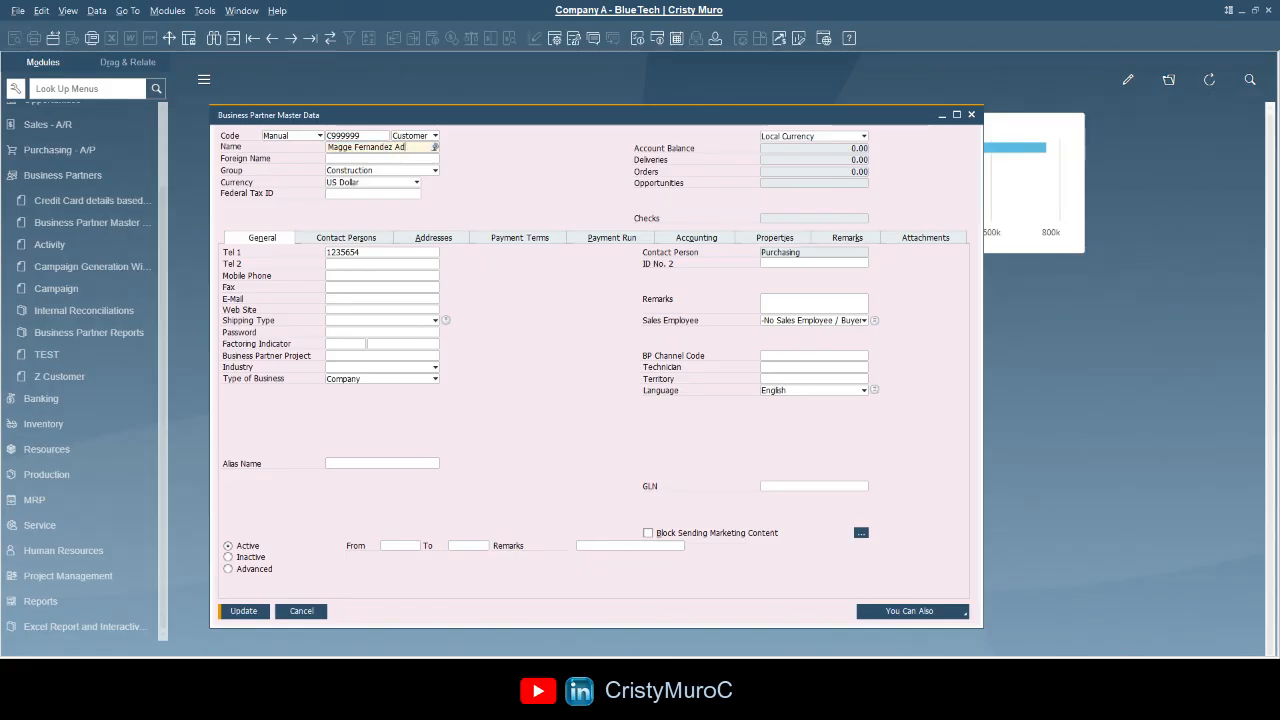
{"action": "type", "text": "M"}
- Discard the name edit, open a Sales Order form and load the latest saved order
{"action": "left_click", "coordinate": [290, 610]}
{"action": "left_click", "coordinate": [92, 174]}
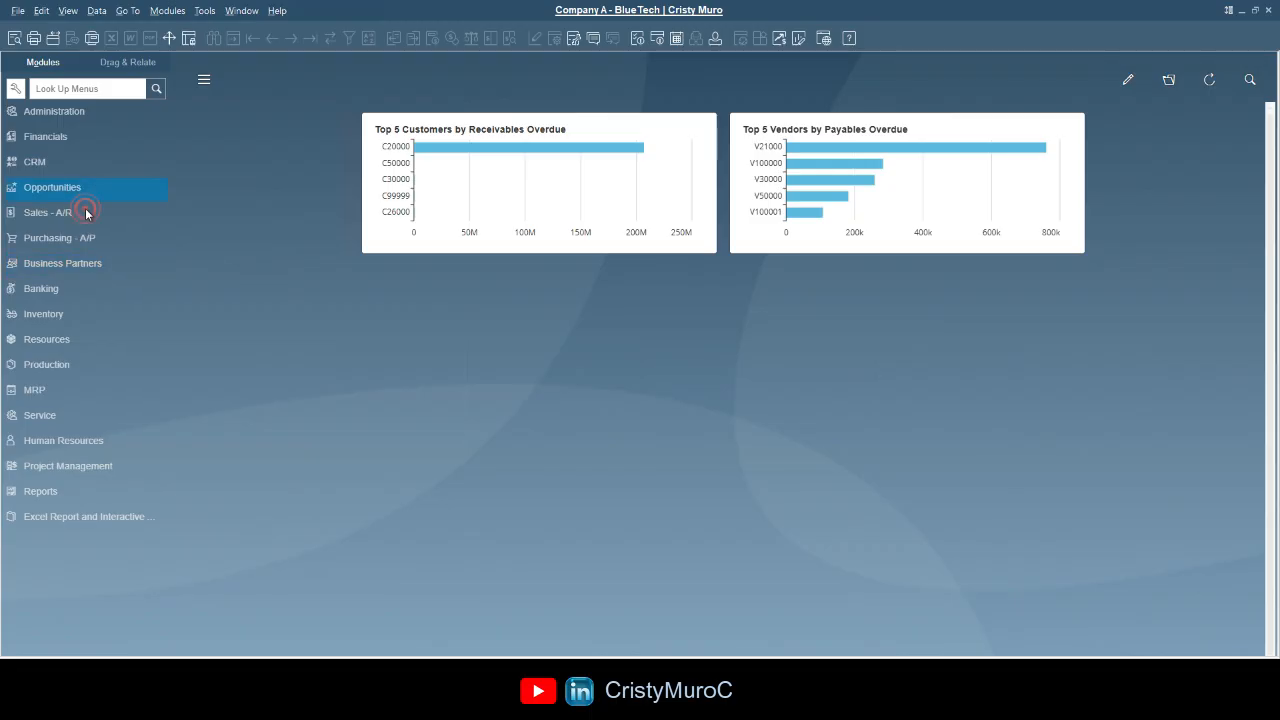
{"action": "left_click", "coordinate": [86, 212]}
{"action": "left_click", "coordinate": [80, 182]}
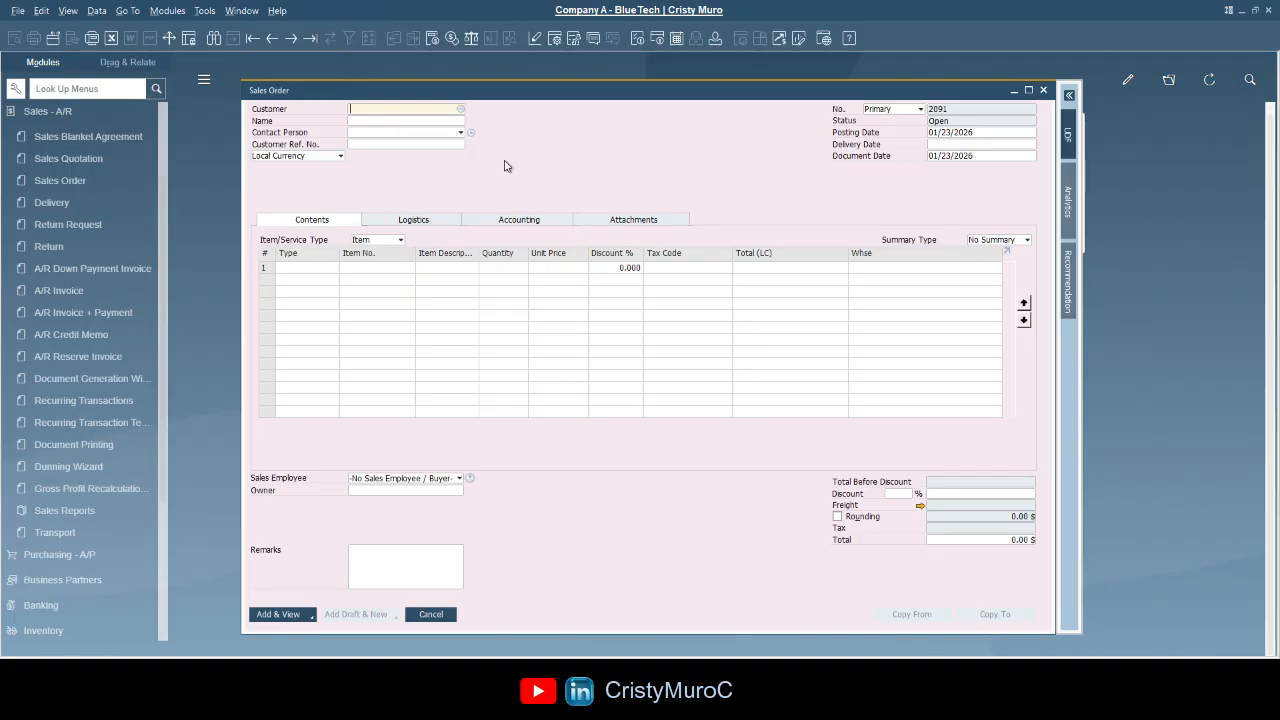
{"action": "left_click", "coordinate": [274, 40]}
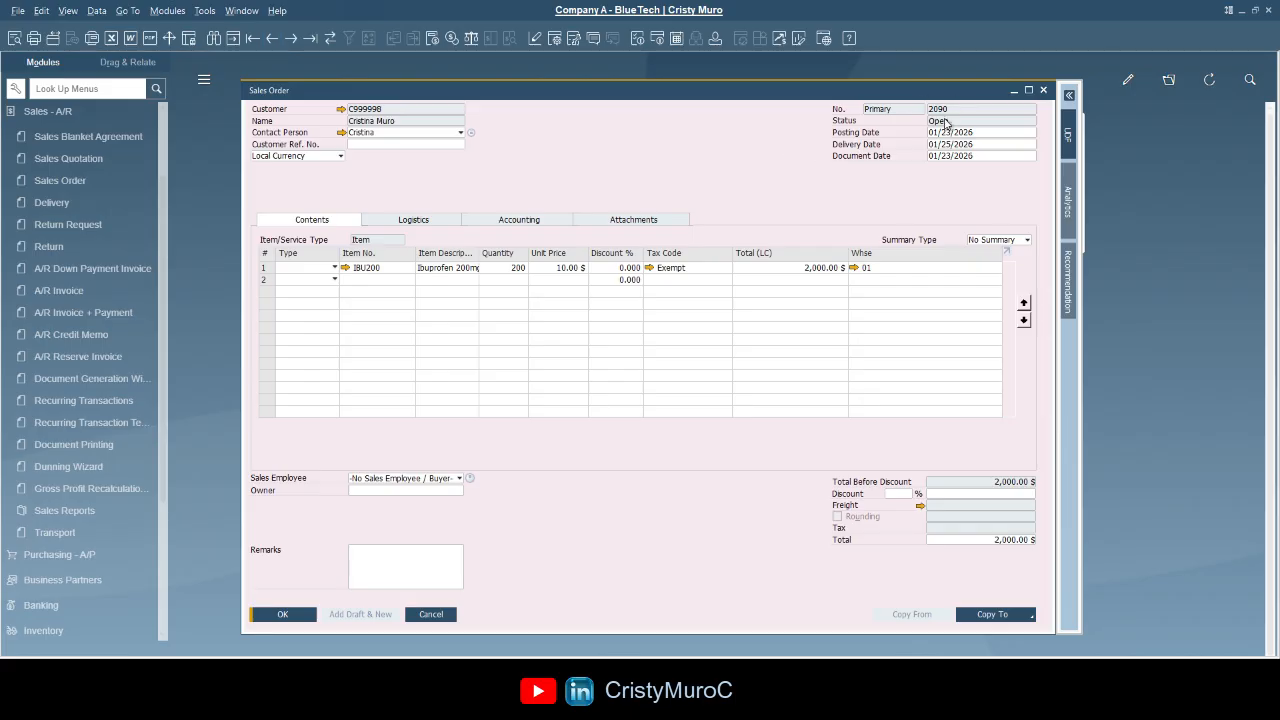
- Step back two sales orders, forward one, jump to the last, then to the first
{"action": "left_click", "coordinate": [270, 40]}
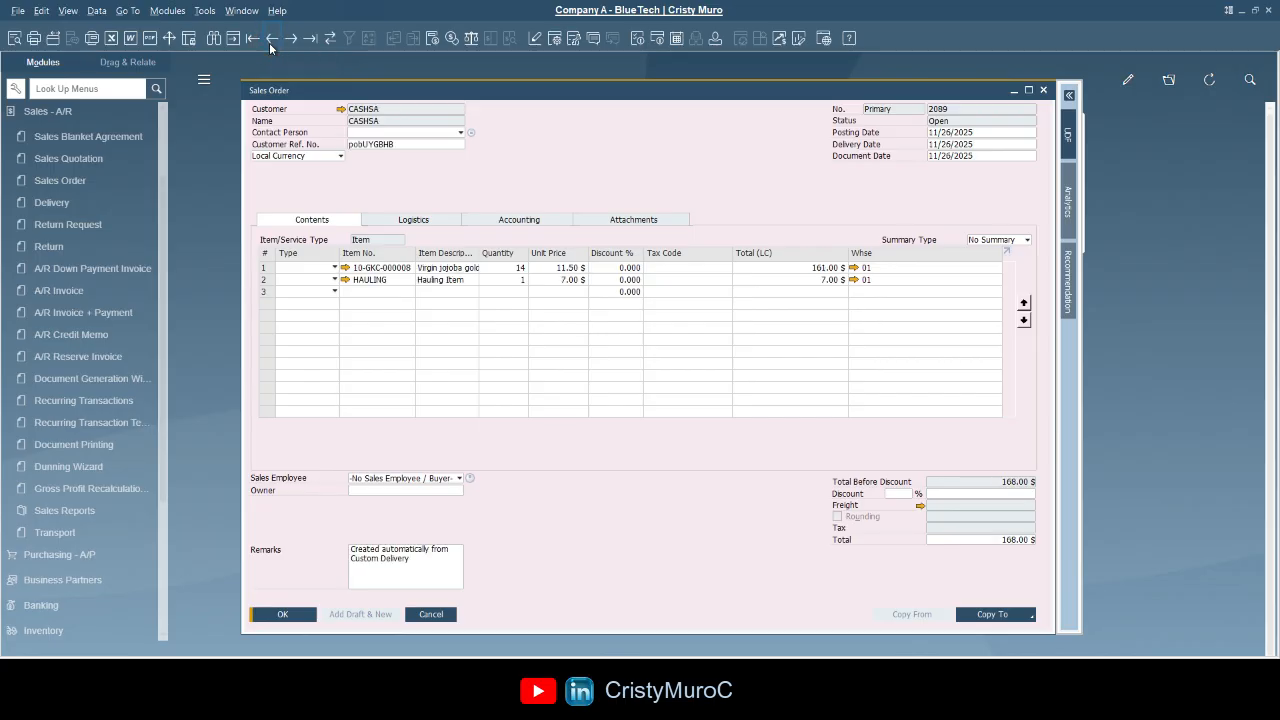
{"action": "left_click", "coordinate": [269, 42]}
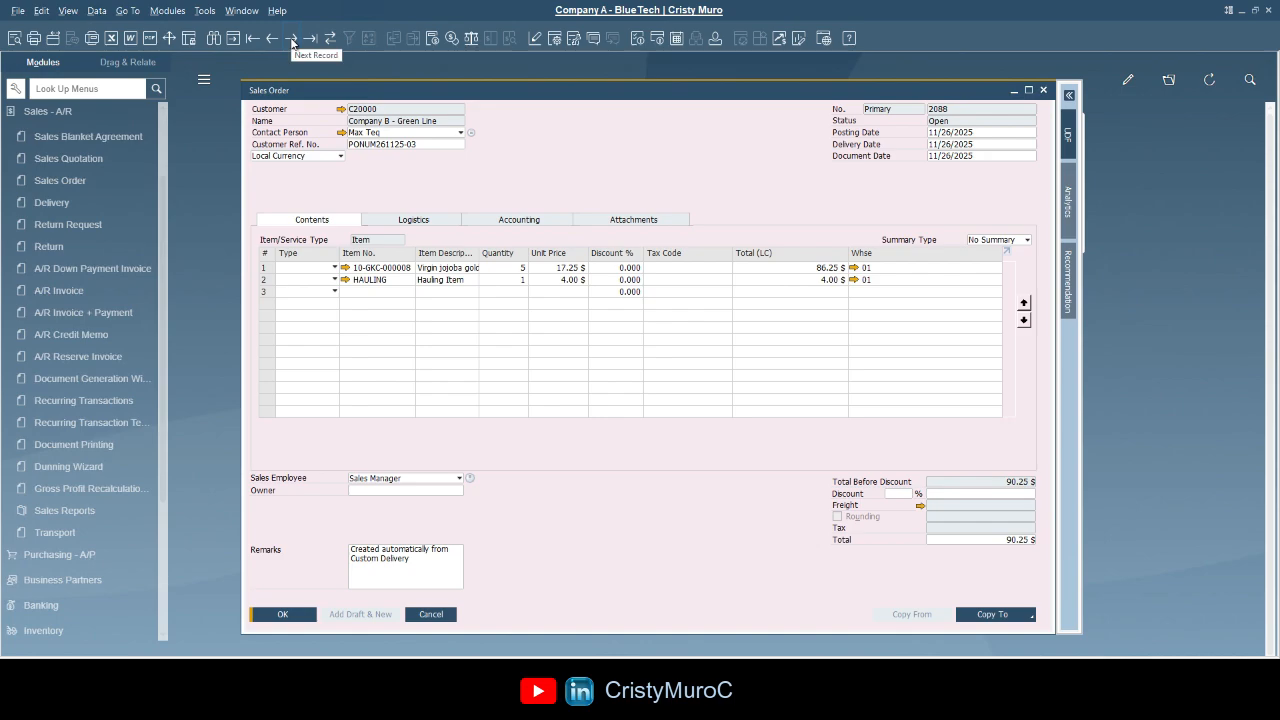
{"action": "left_click", "coordinate": [291, 39]}
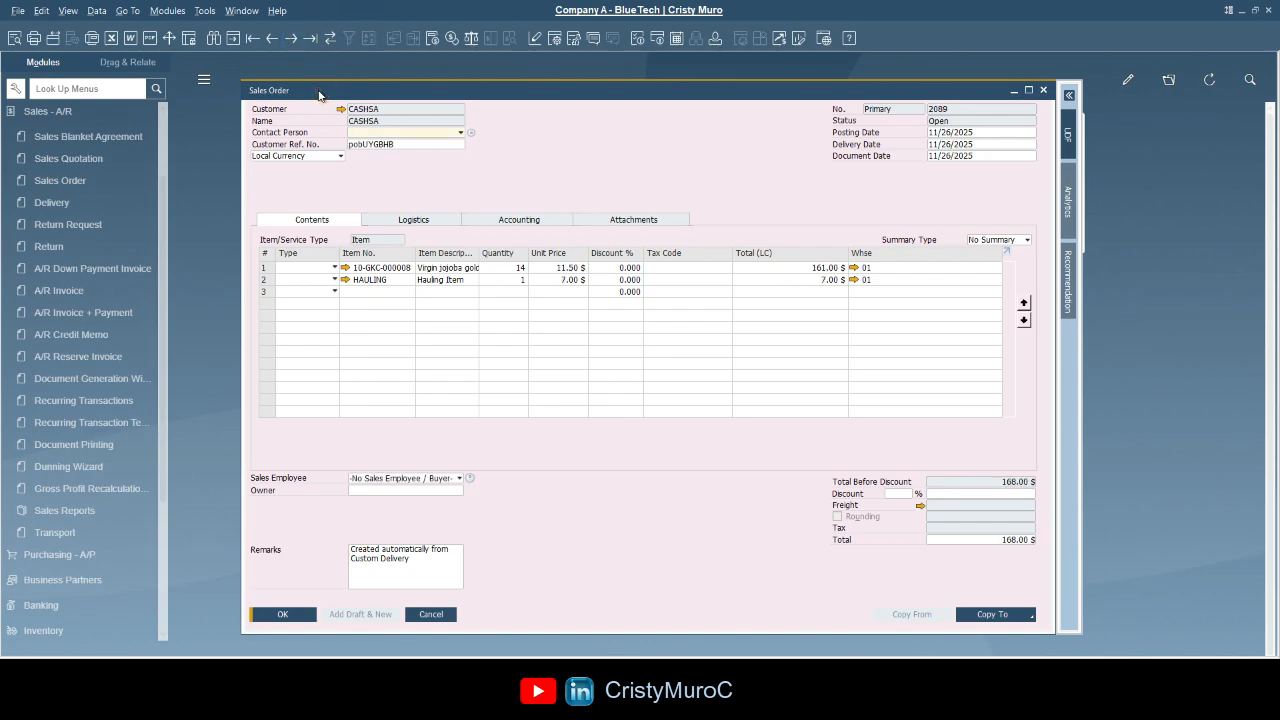
{"action": "left_click", "coordinate": [310, 40]}
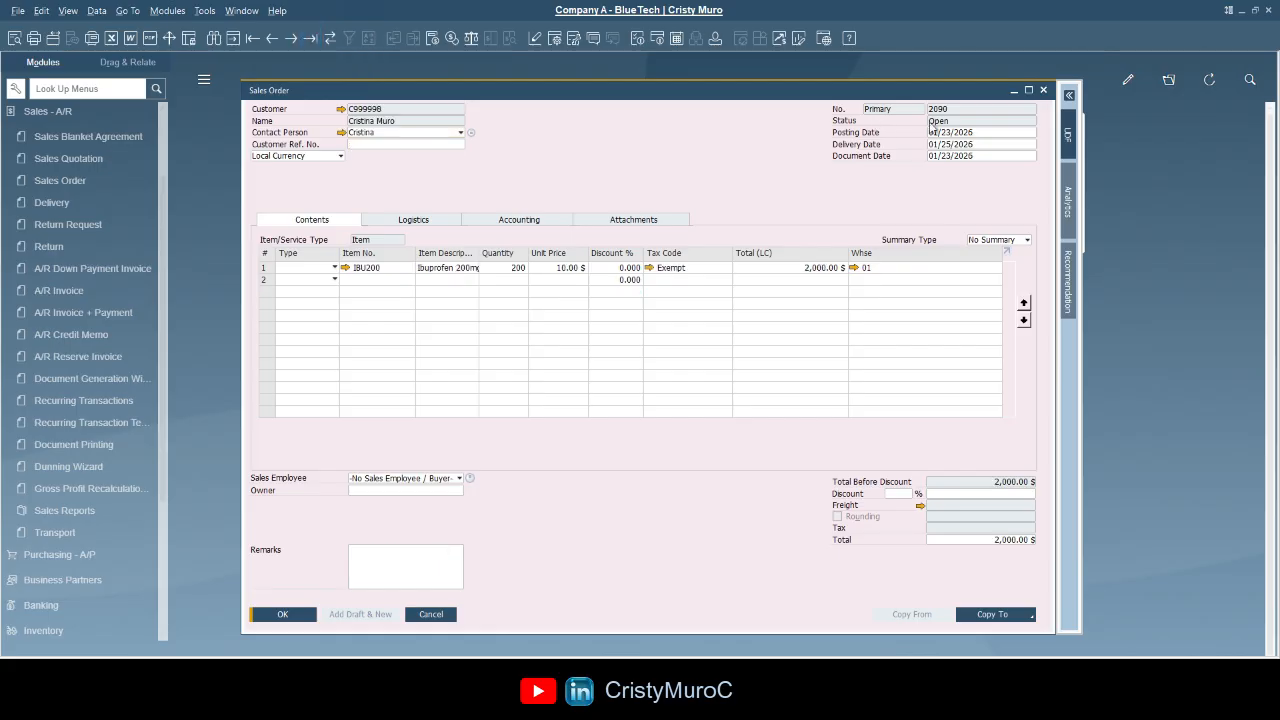
{"action": "left_click", "coordinate": [253, 41]}
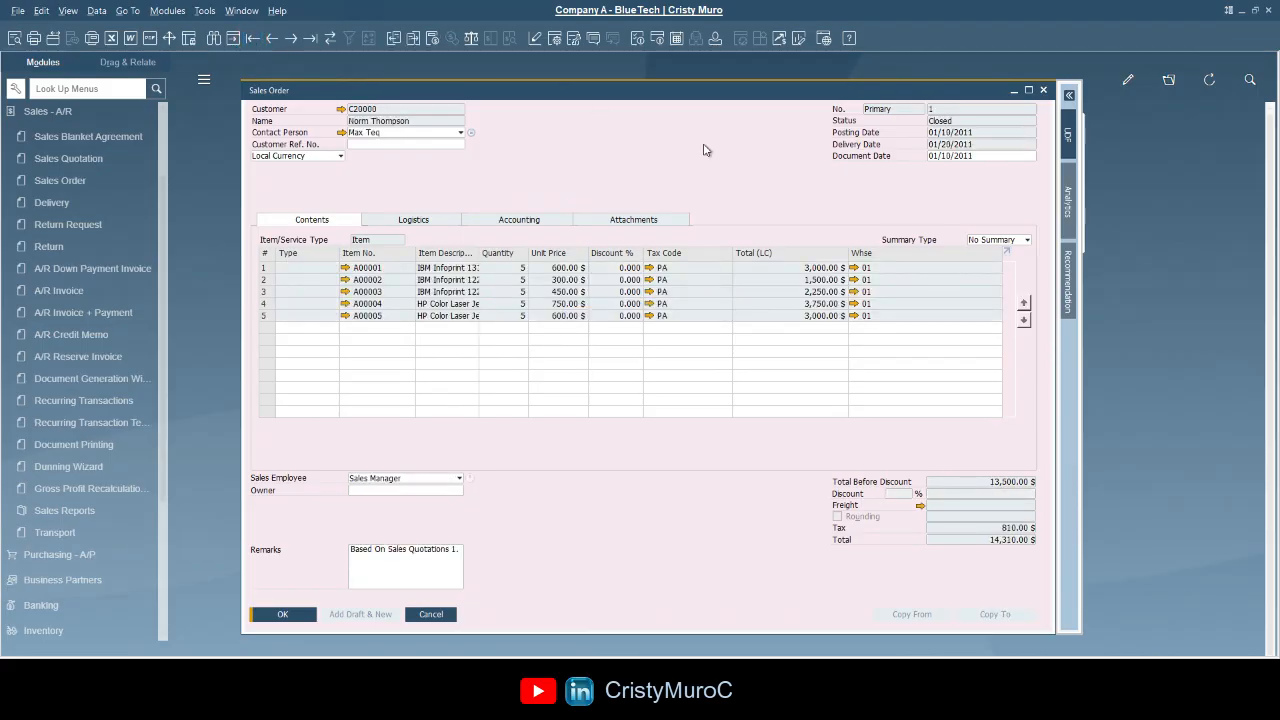